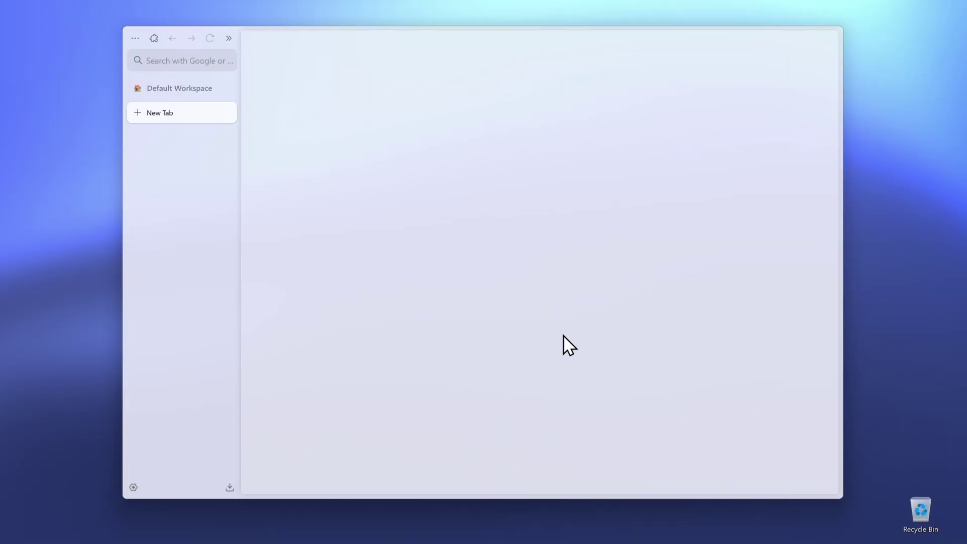
- Check Zen's version and update status in the About window, then close it
{"action": "left_click", "coordinate": [136, 40]}
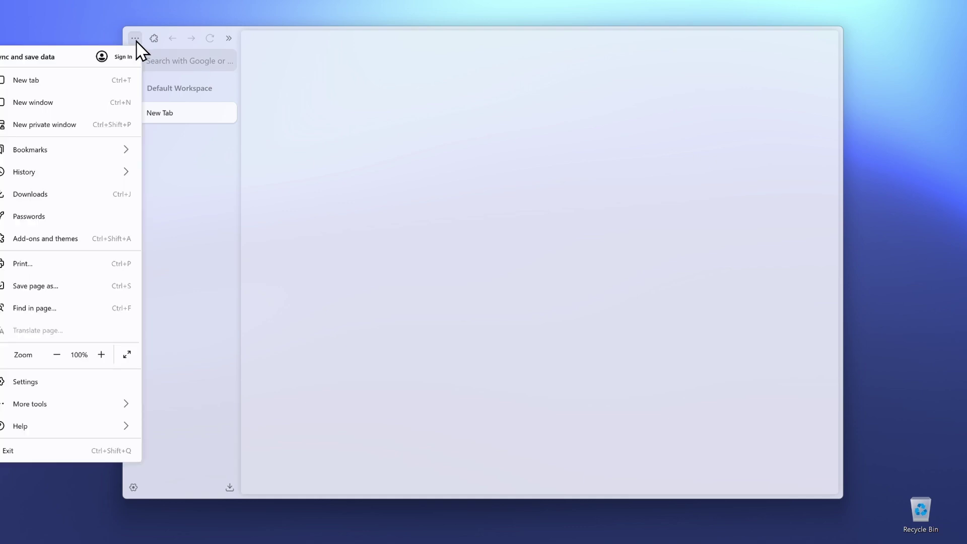
{"action": "left_click", "coordinate": [75, 426]}
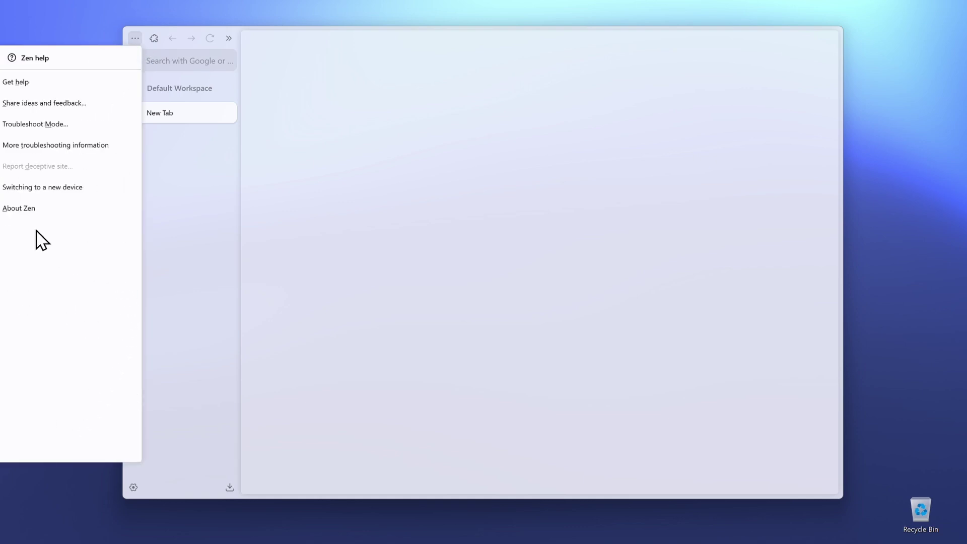
{"action": "left_click", "coordinate": [53, 209]}
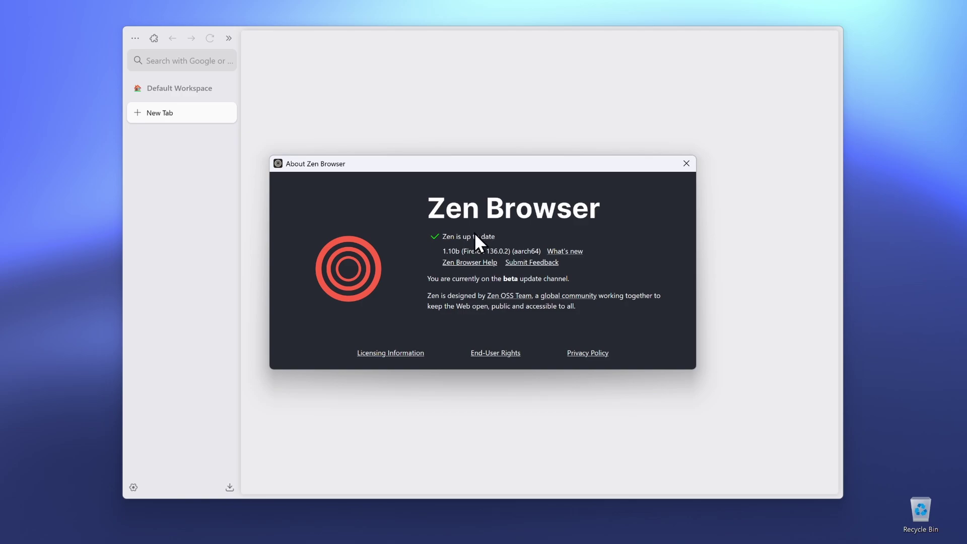
{"action": "left_click", "coordinate": [686, 163]}
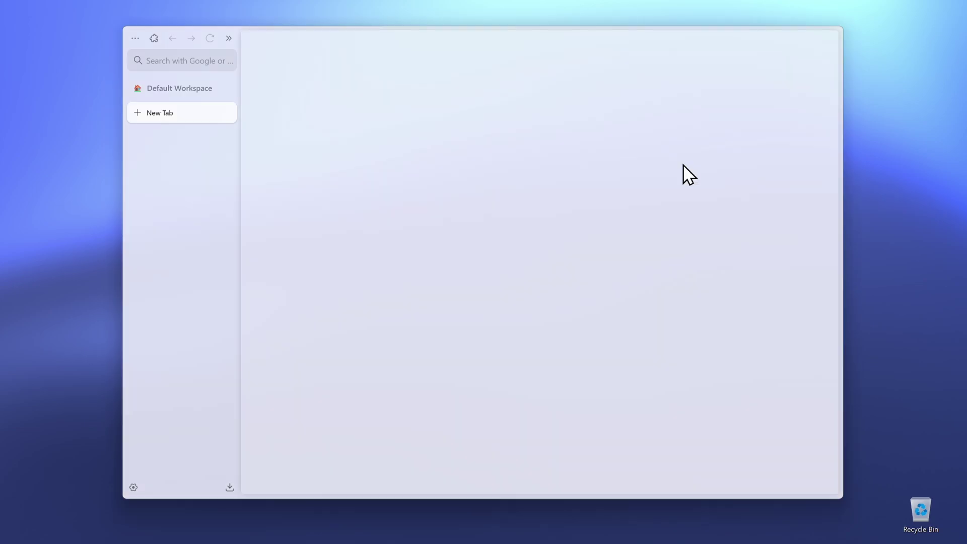
- Go to about:support and open the Profile Folder in File Explorer
{"action": "left_click", "coordinate": [209, 61]}
{"action": "type", "text": "about:serviceworkers"}
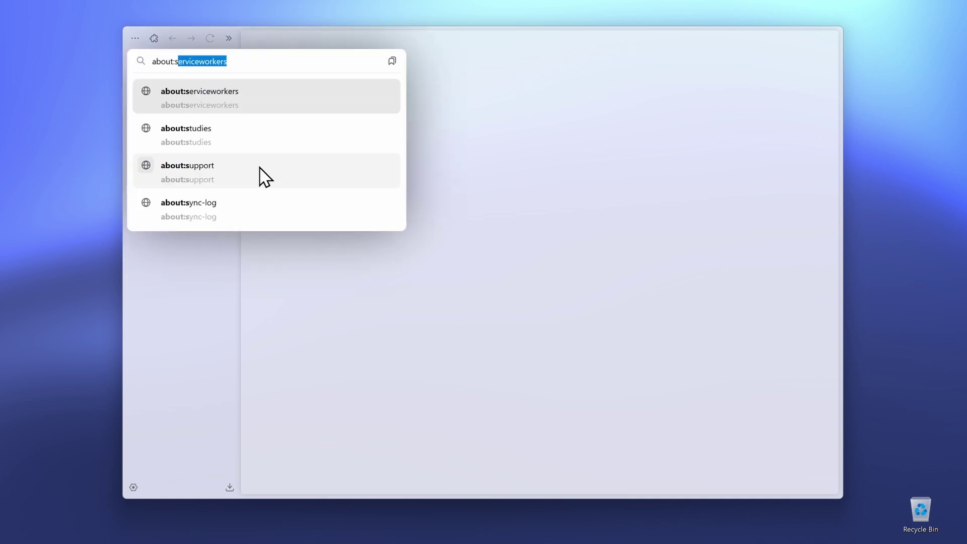
{"action": "left_click", "coordinate": [229, 174]}
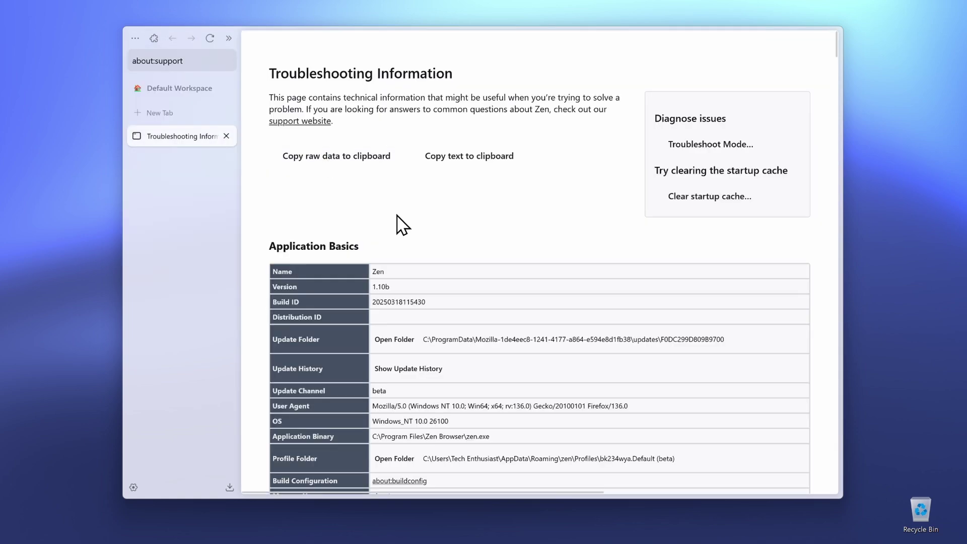
{"action": "scroll", "coordinate": [353, 220], "scroll_direction": "down", "scroll_amount": 4}
{"action": "left_click_drag", "start_coordinate": [268, 61], "coordinate": [346, 59]}
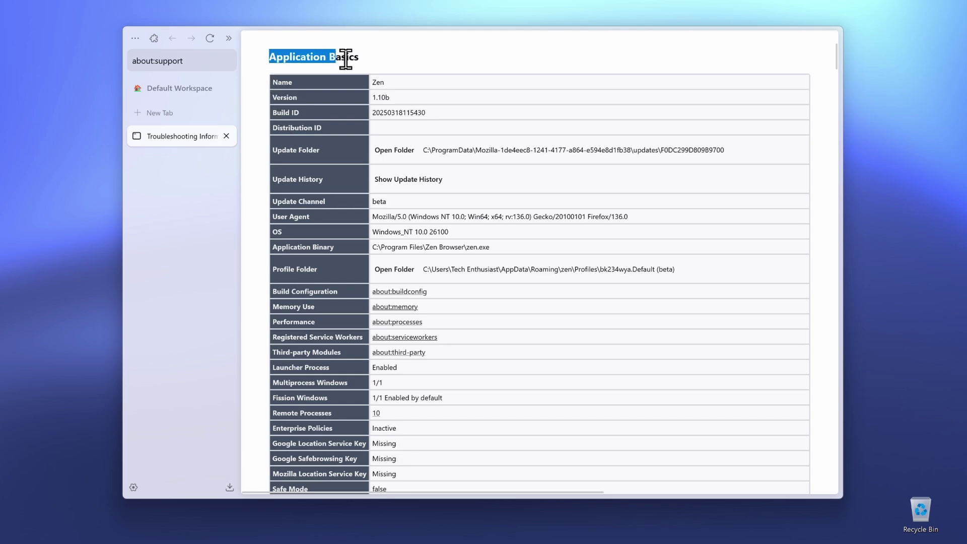
{"action": "triple_click", "coordinate": [283, 266]}
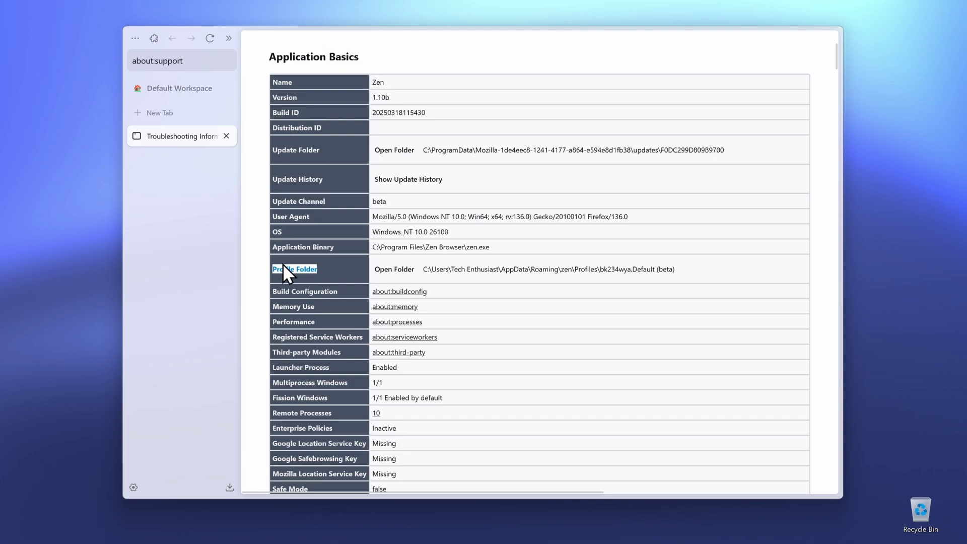
{"action": "left_click", "coordinate": [326, 269]}
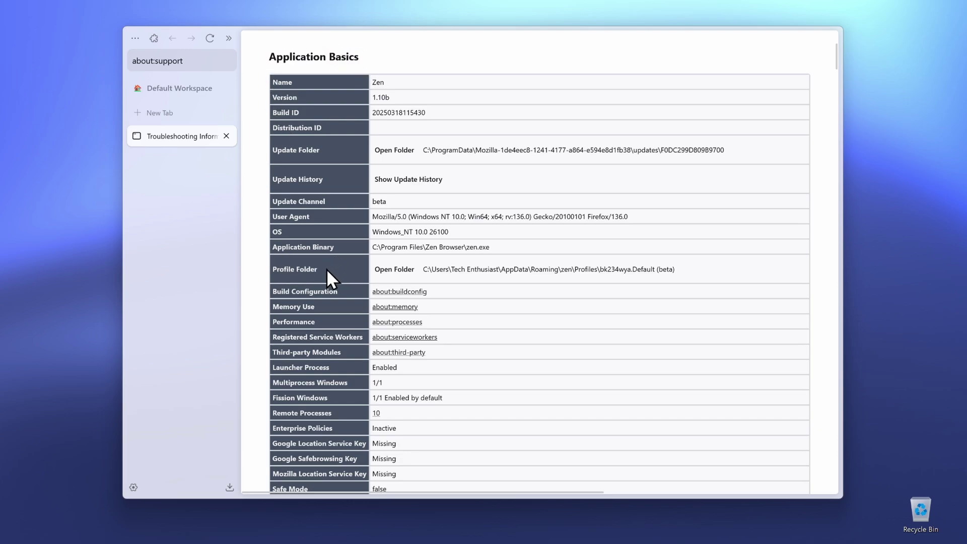
{"action": "left_click", "coordinate": [393, 270]}
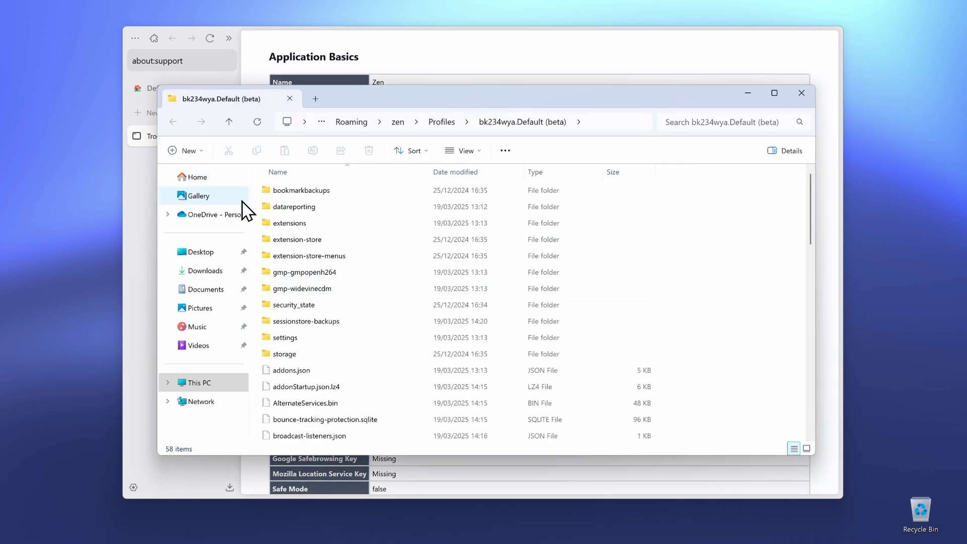
- Create a new folder named chrome inside the Zen profile folder
{"action": "left_click", "coordinate": [201, 152]}
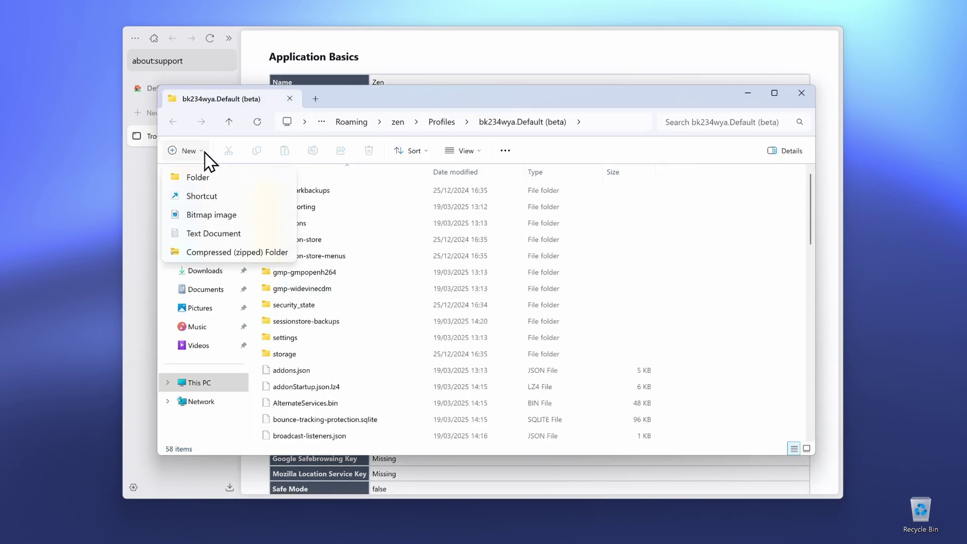
{"action": "left_click", "coordinate": [211, 179]}
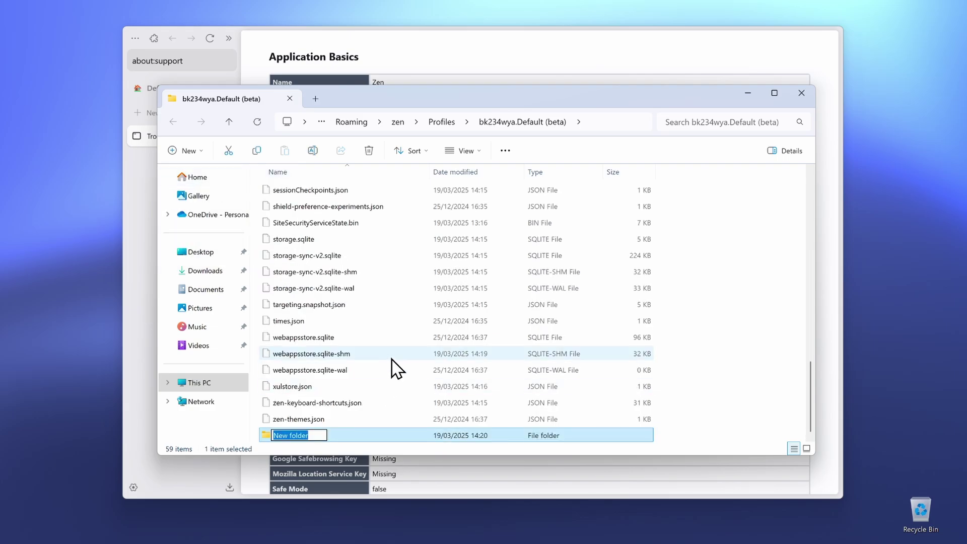
{"action": "type", "text": "chrome"}
{"action": "key", "text": "Return"}
- Close Zen Browser and relaunch it
{"action": "left_click", "coordinate": [436, 71]}
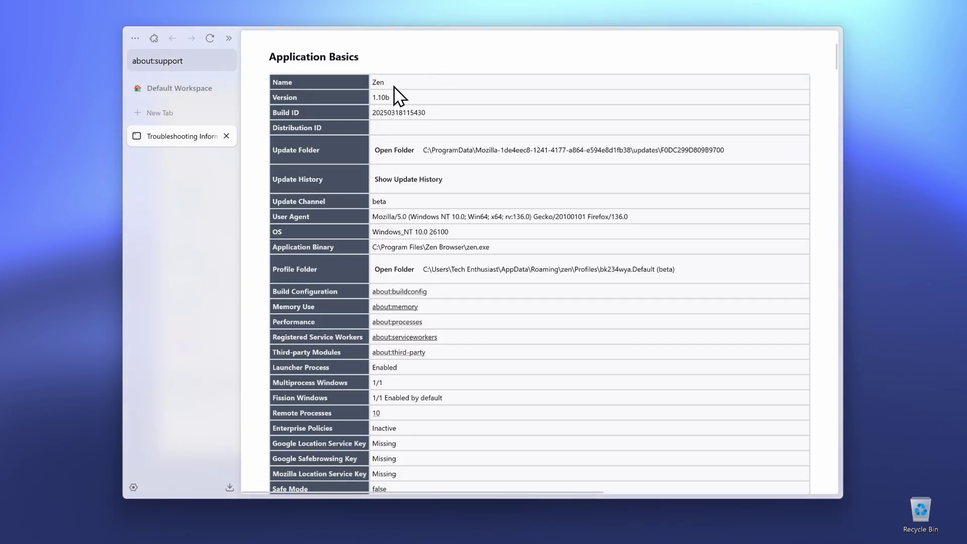
{"action": "left_click", "coordinate": [830, 33]}
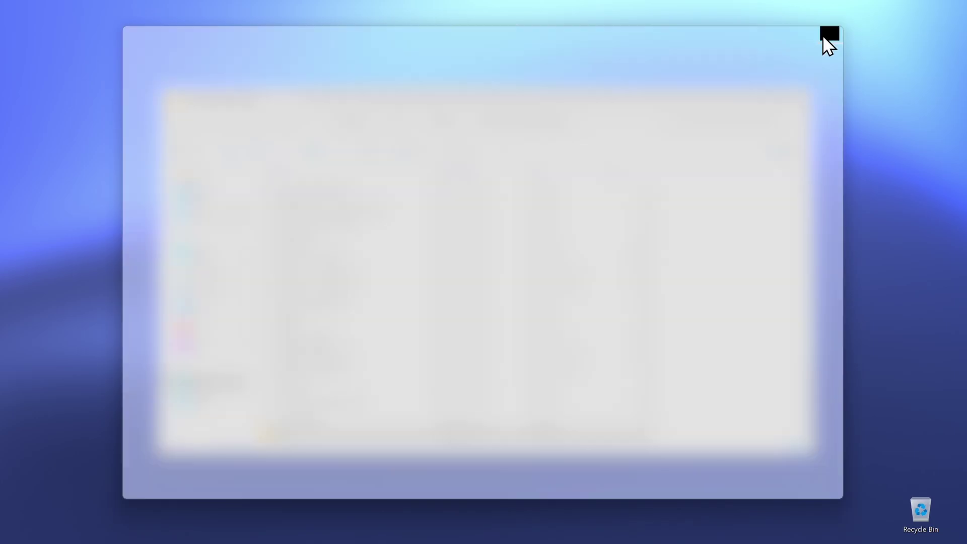
{"action": "left_click", "coordinate": [829, 36]}
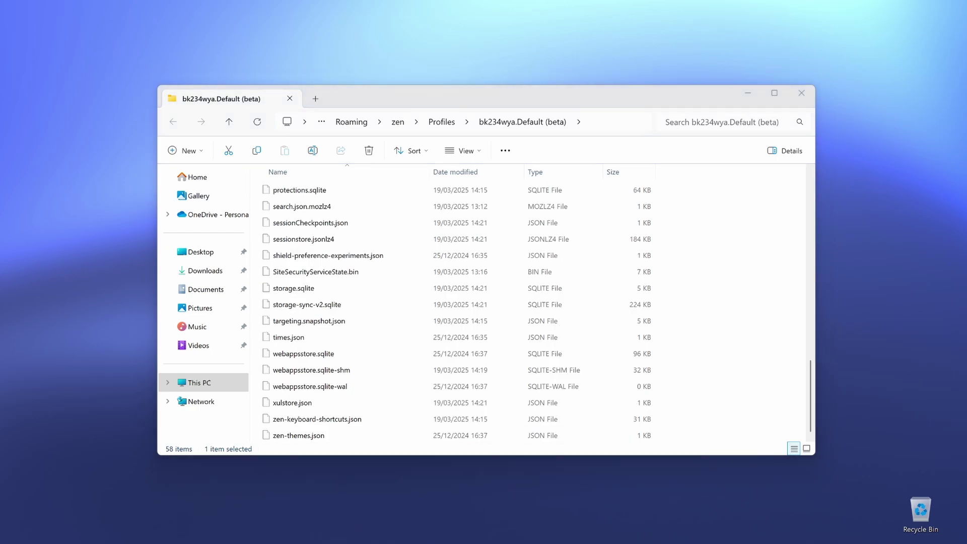
{"action": "scroll", "coordinate": [605, 309], "scroll_direction": "up", "scroll_amount": 10}
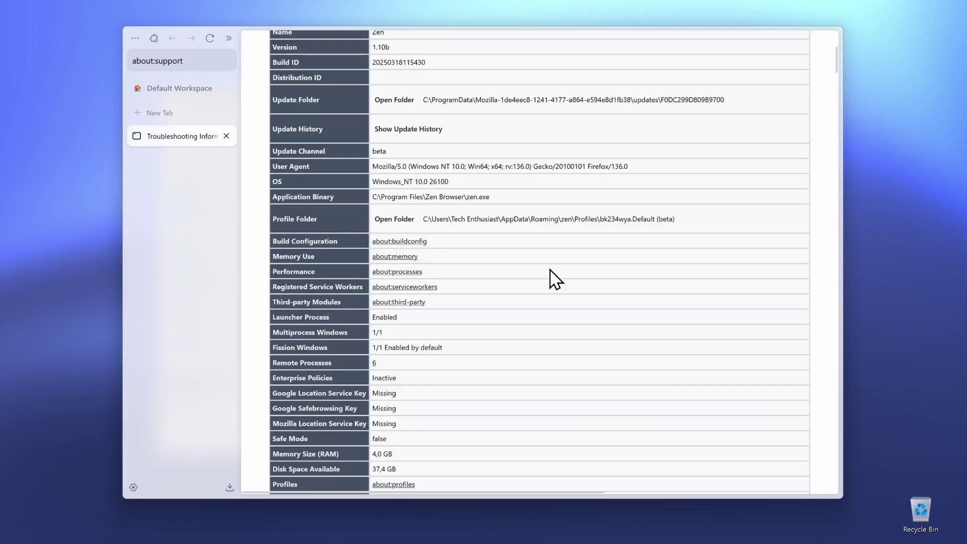
- In a new tab, open the Nebula theme's GitHub repository and its Releases page
{"action": "key", "text": "ctrl+t"}
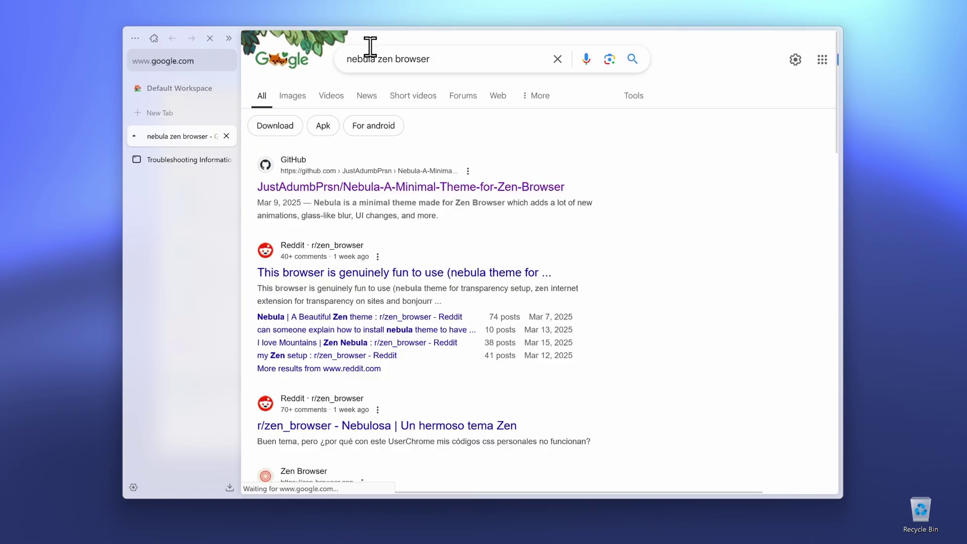
{"action": "left_click", "coordinate": [385, 188]}
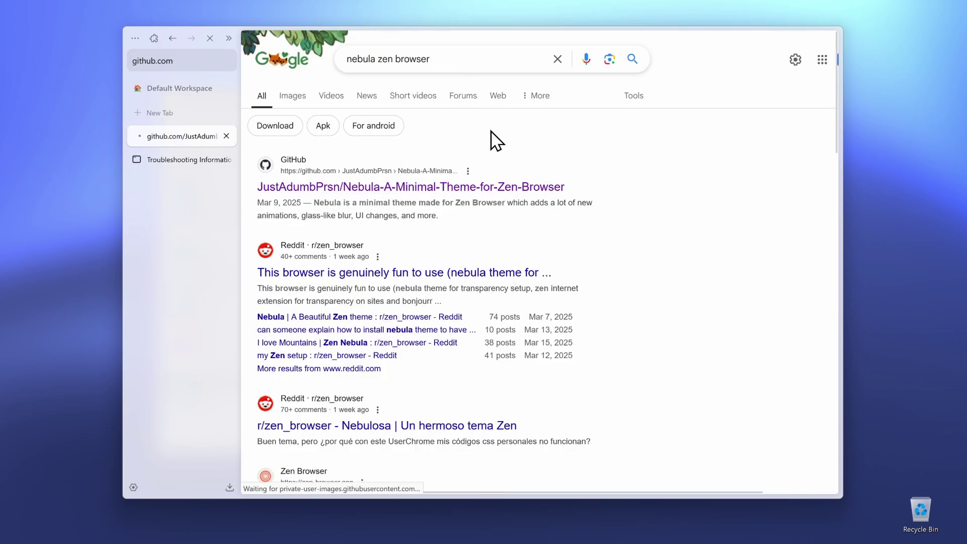
{"action": "left_click", "coordinate": [215, 59]}
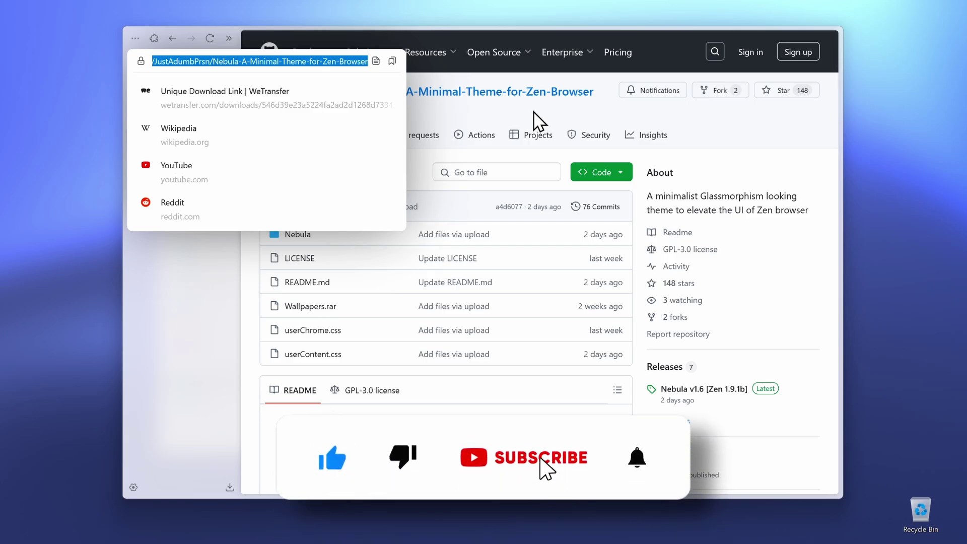
{"action": "left_click", "coordinate": [615, 113]}
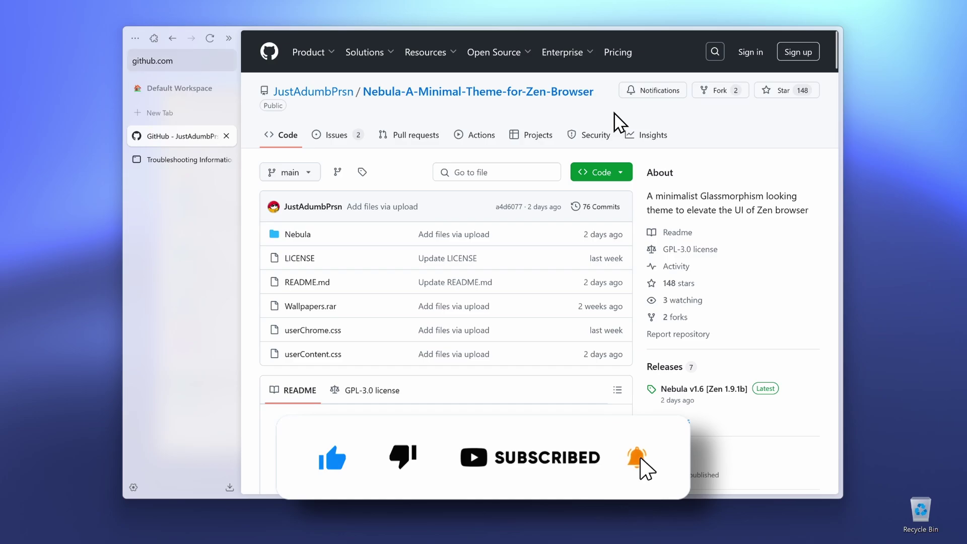
{"action": "scroll", "coordinate": [614, 116], "scroll_direction": "down", "scroll_amount": 5}
{"action": "left_click", "coordinate": [658, 121]}
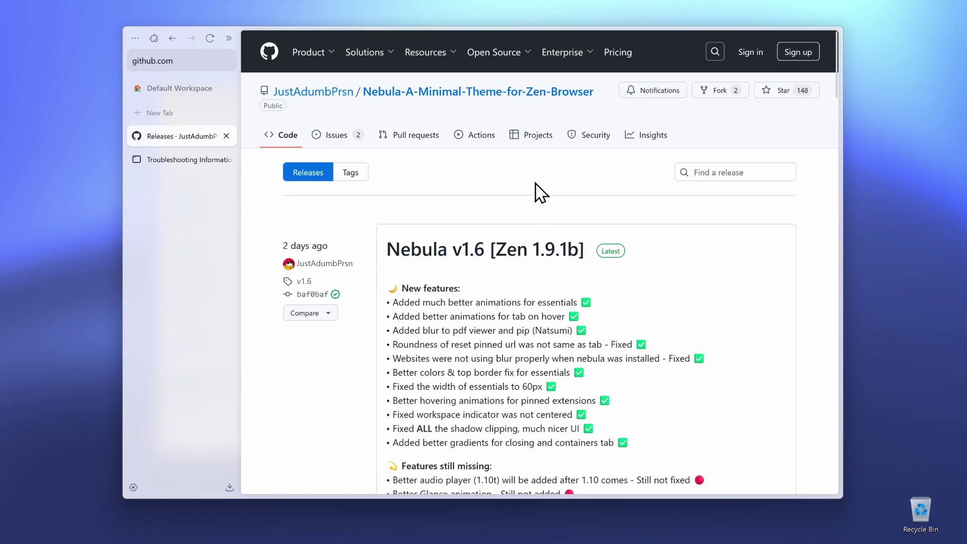
{"action": "left_click", "coordinate": [135, 39]}
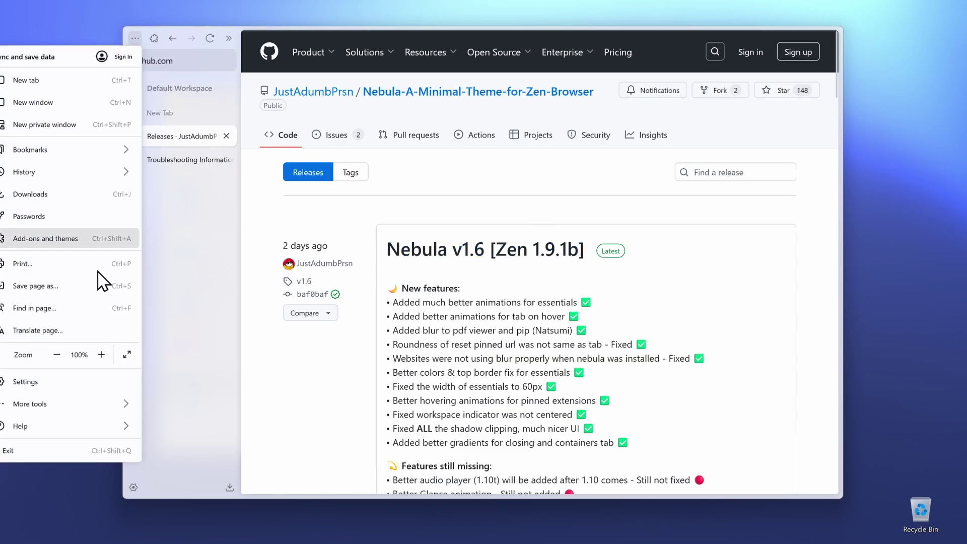
{"action": "left_click", "coordinate": [75, 430]}
{"action": "left_click", "coordinate": [96, 241]}
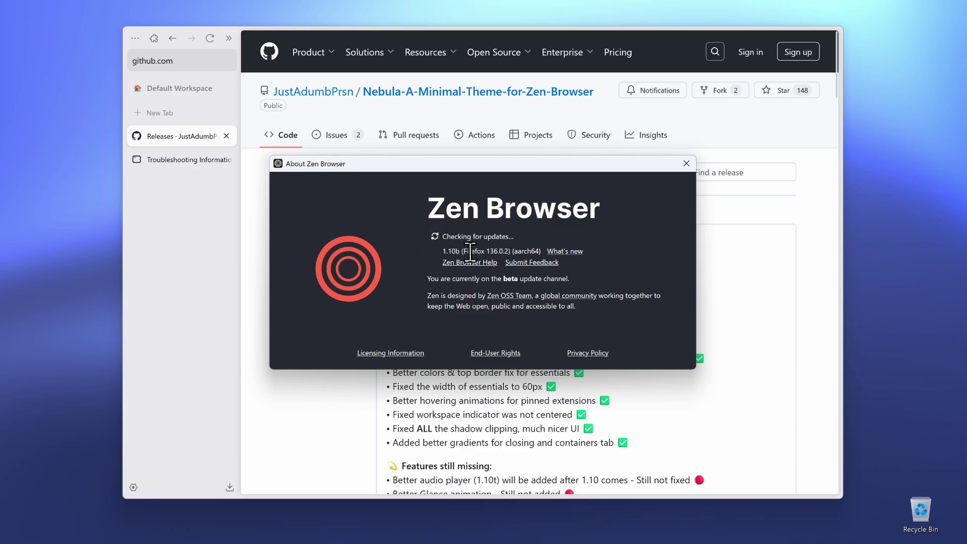
{"action": "left_click", "coordinate": [685, 162]}
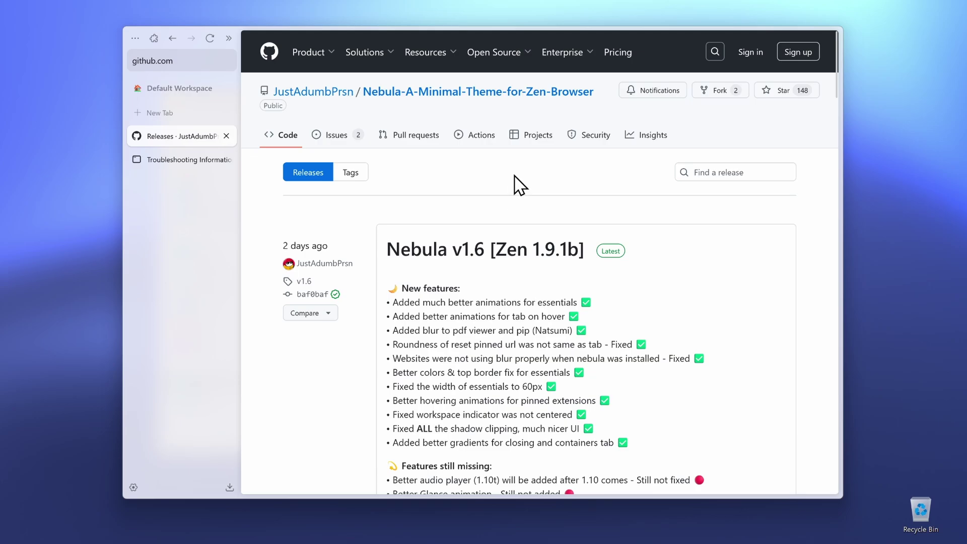
{"action": "scroll", "coordinate": [520, 185], "scroll_direction": "down", "scroll_amount": 8}
- Download and save chrome.zip from the Nebula v1.6 release assets
{"action": "scroll", "coordinate": [534, 146], "scroll_direction": "down", "scroll_amount": 3}
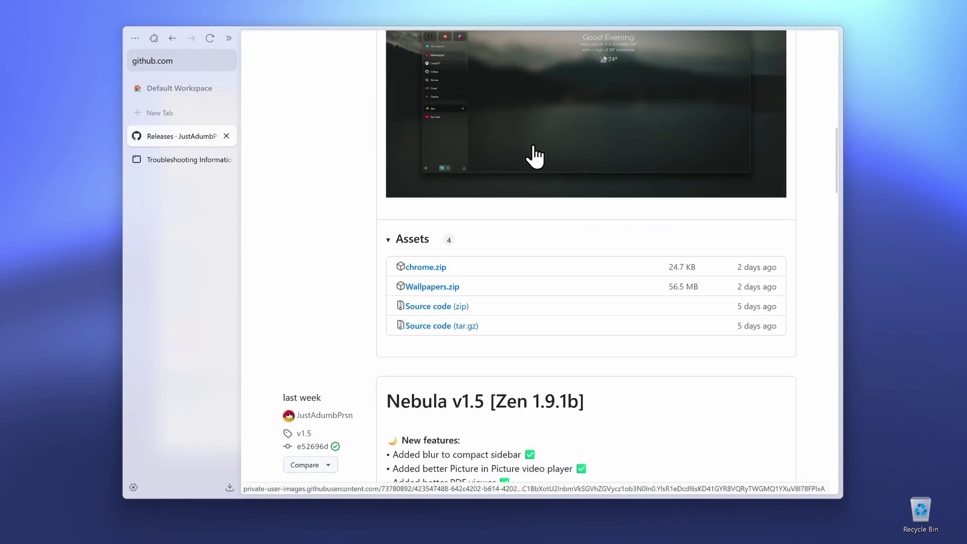
{"action": "left_click", "coordinate": [449, 266]}
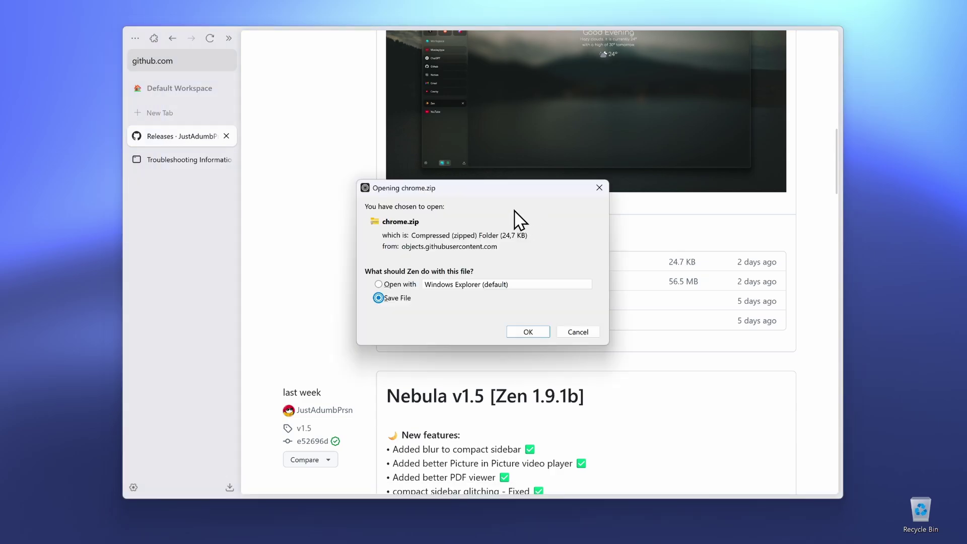
{"action": "left_click", "coordinate": [528, 332]}
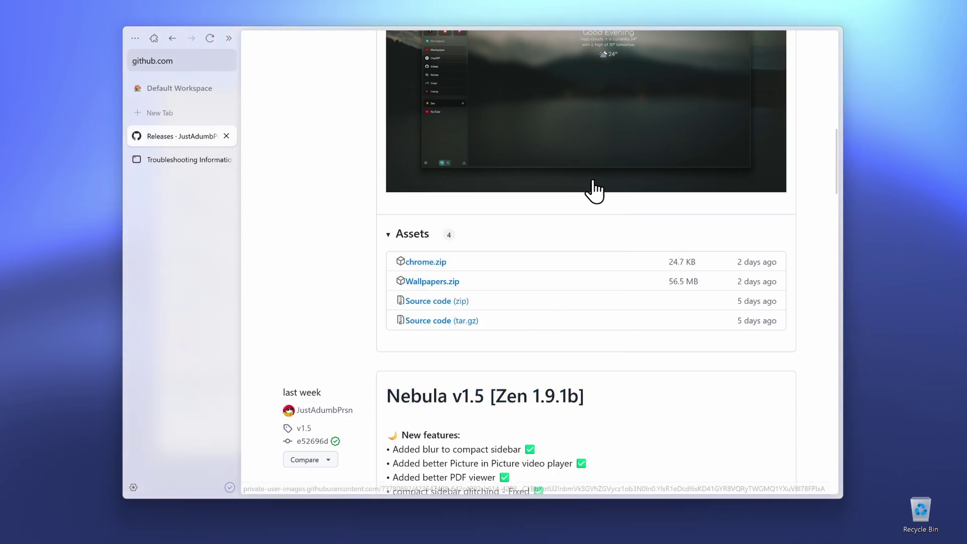
- In a new Explorer tab, extract Downloads\chrome.zip into a chrome folder beside it
{"action": "left_click", "coordinate": [640, 504]}
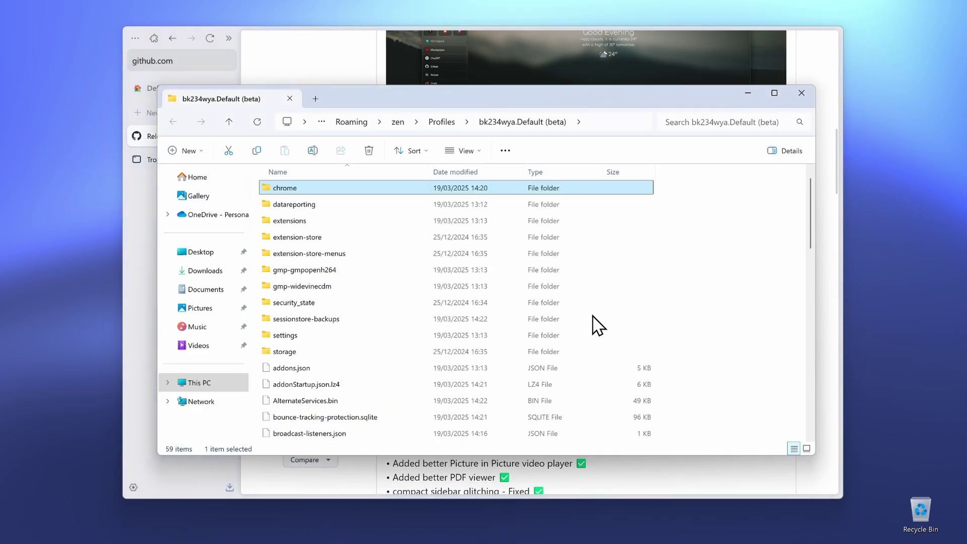
{"action": "left_click", "coordinate": [777, 31]}
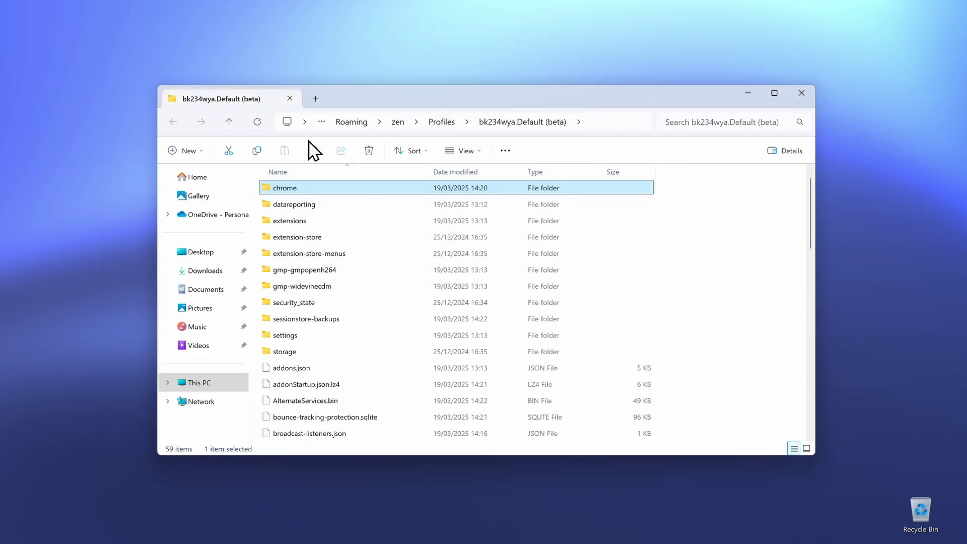
{"action": "left_click", "coordinate": [316, 99]}
{"action": "left_click", "coordinate": [221, 272]}
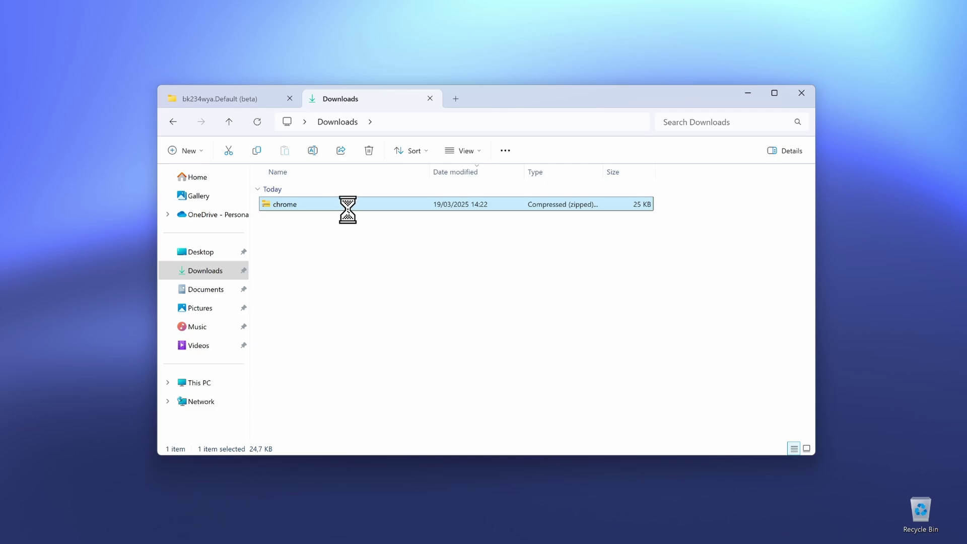
{"action": "left_click", "coordinate": [533, 155]}
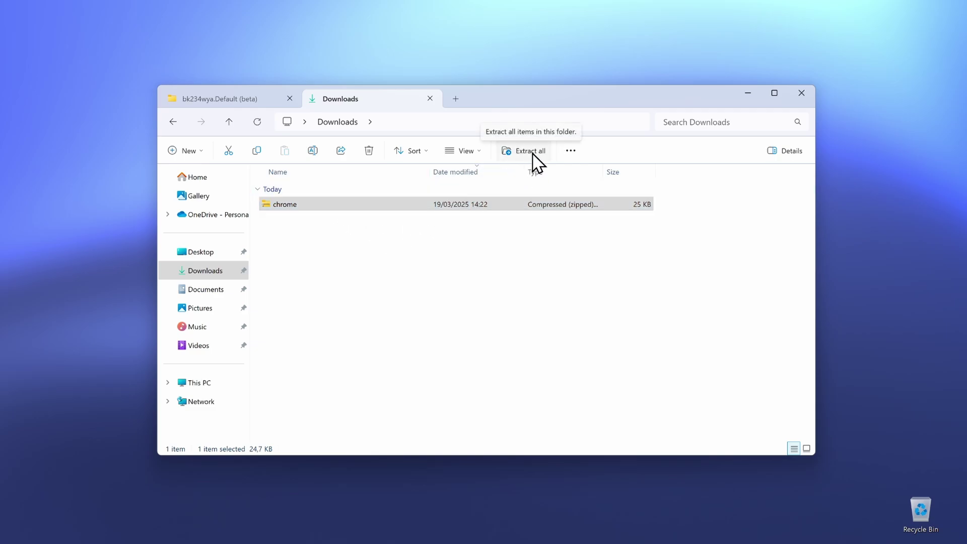
{"action": "left_click", "coordinate": [590, 394]}
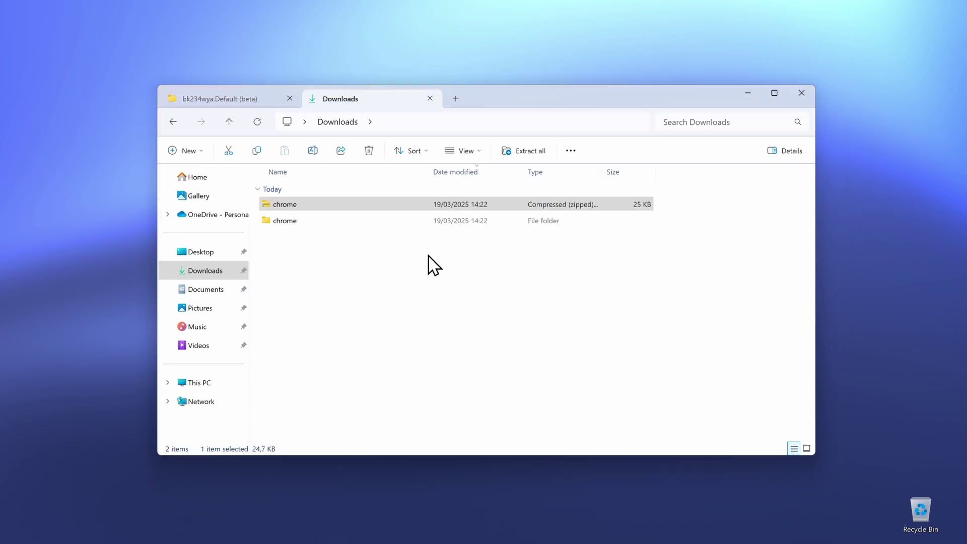
{"action": "left_click", "coordinate": [406, 220]}
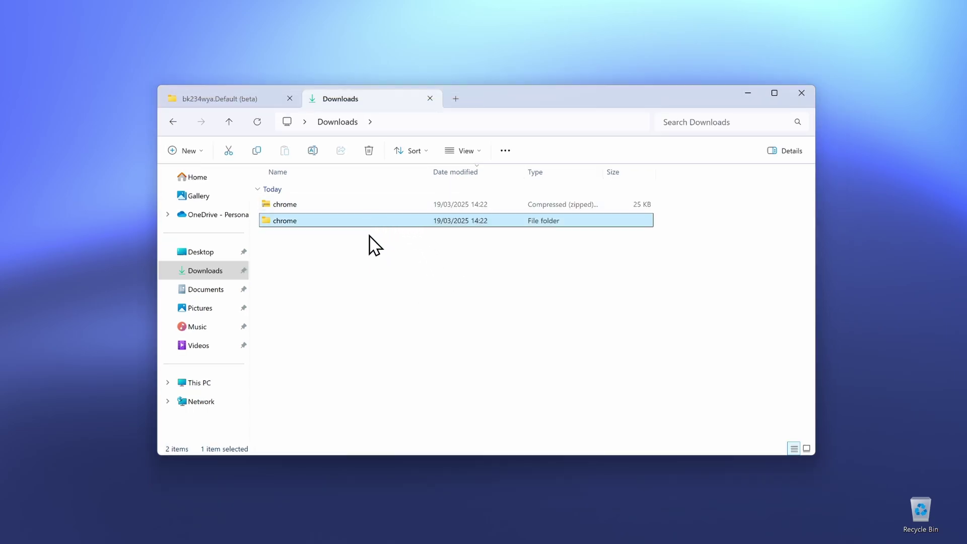
{"action": "left_click", "coordinate": [367, 205]}
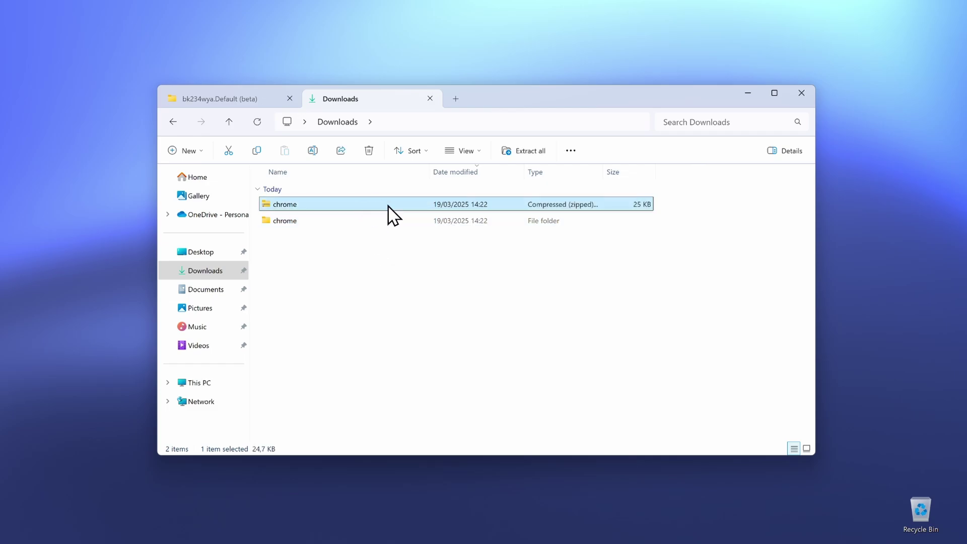
{"action": "left_click", "coordinate": [388, 223]}
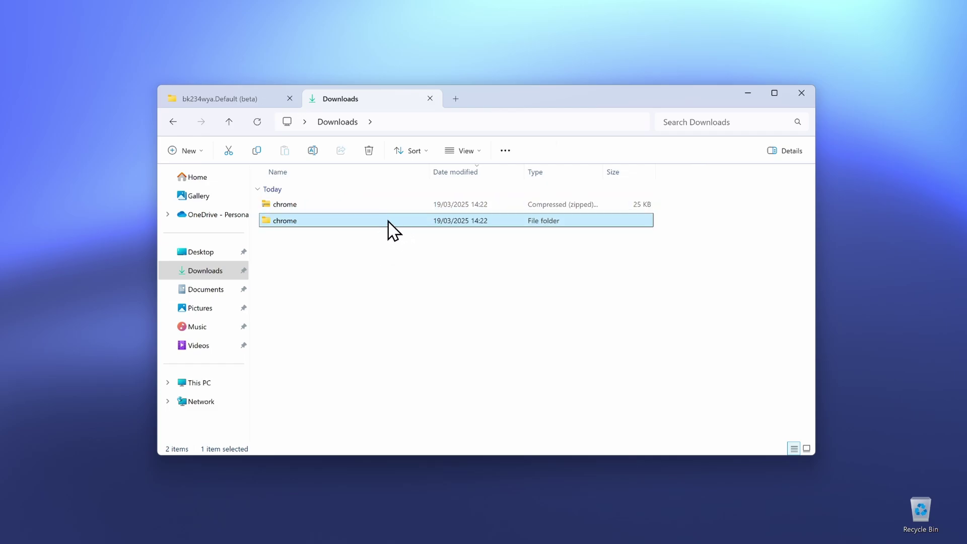
- Open the extracted chrome > chrome folder holding userChrome, userContent and Nebula
{"action": "double_click", "coordinate": [388, 222]}
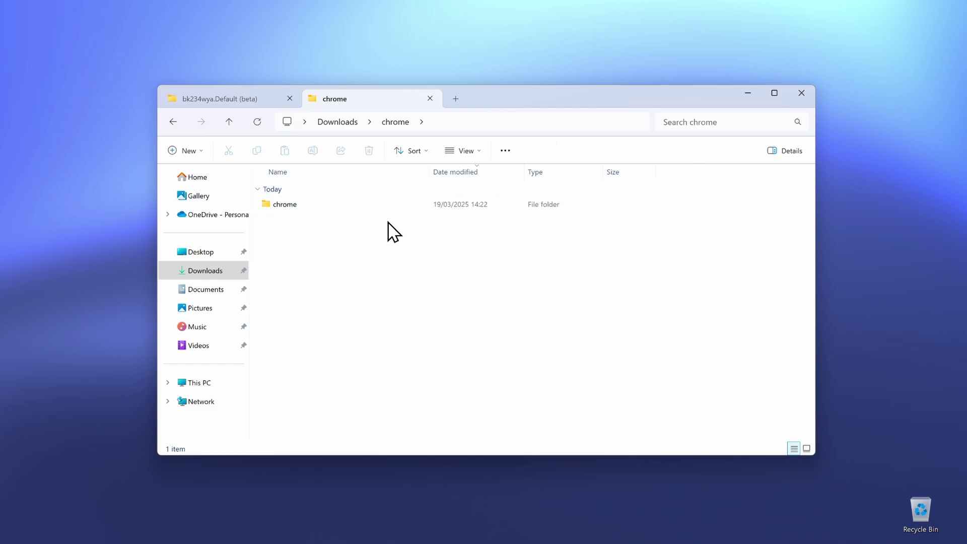
{"action": "double_click", "coordinate": [355, 205]}
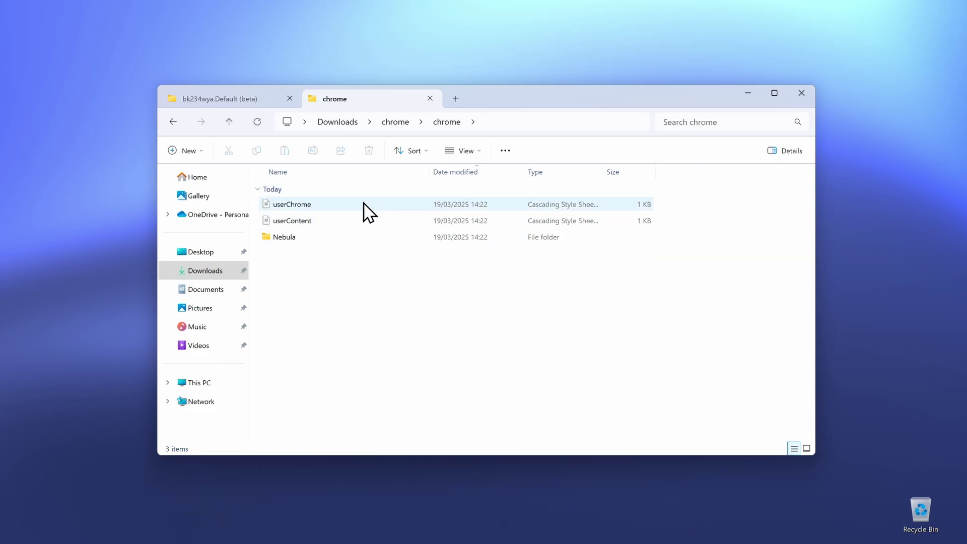
{"action": "left_click", "coordinate": [308, 208]}
{"action": "left_click", "coordinate": [325, 220]}
{"action": "left_click", "coordinate": [349, 235]}
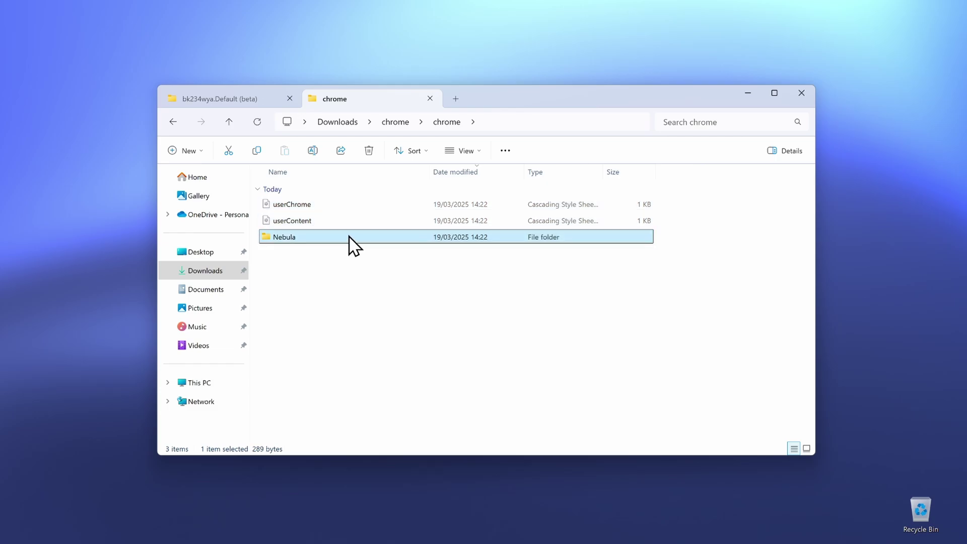
- Cut the Nebula folder and paste it into the profile's empty chrome folder
{"action": "right_click", "coordinate": [307, 240]}
{"action": "left_click", "coordinate": [305, 238]}
{"action": "right_click", "coordinate": [304, 239]}
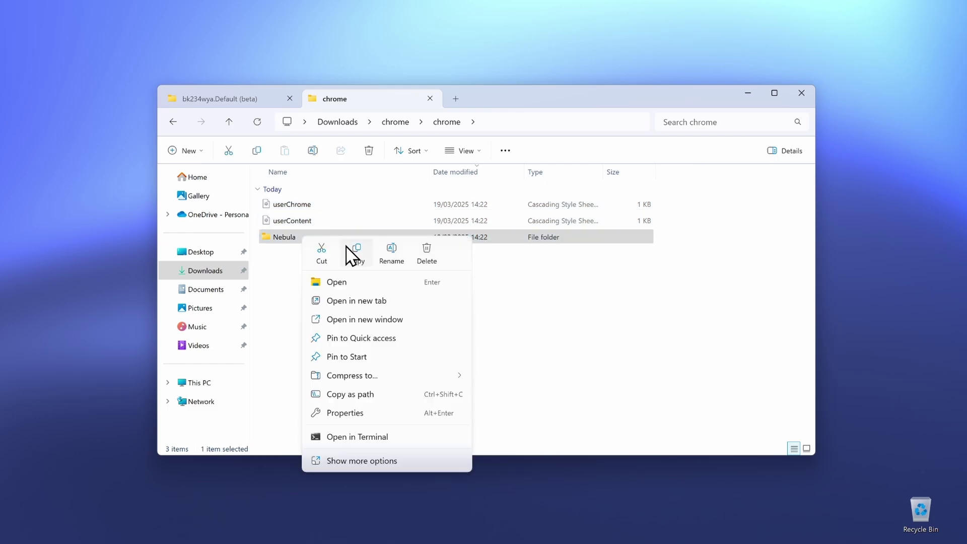
{"action": "left_click", "coordinate": [321, 258]}
{"action": "left_click", "coordinate": [244, 99]}
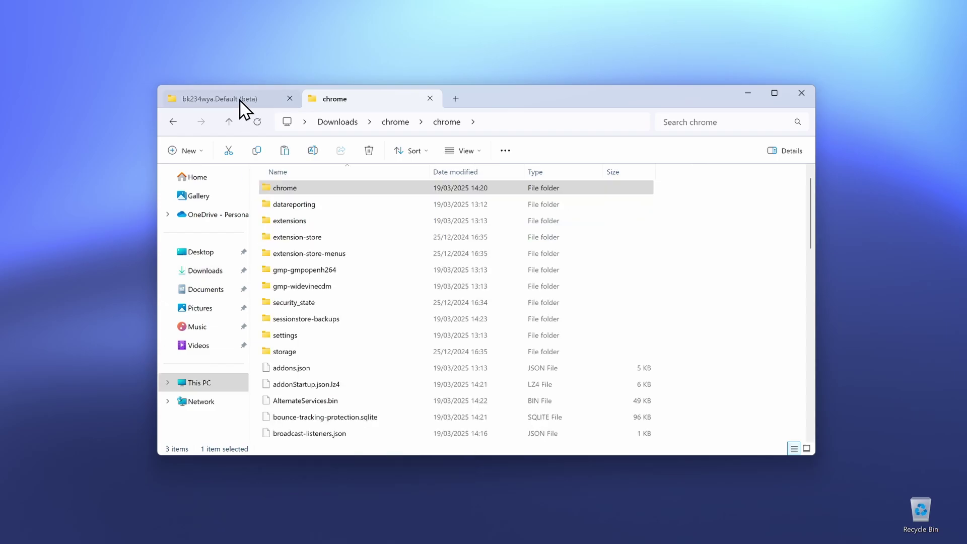
{"action": "double_click", "coordinate": [333, 188]}
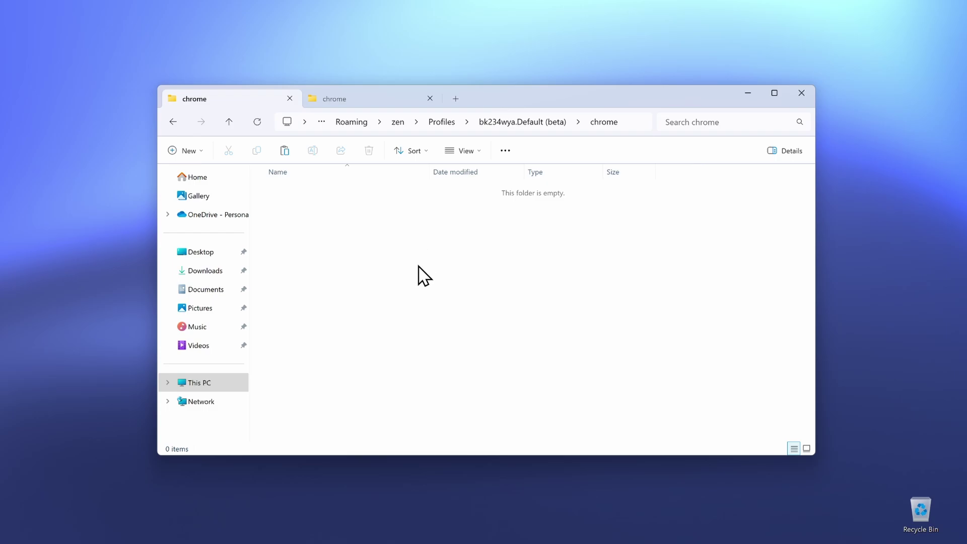
{"action": "right_click", "coordinate": [412, 245]}
{"action": "left_click", "coordinate": [444, 283]}
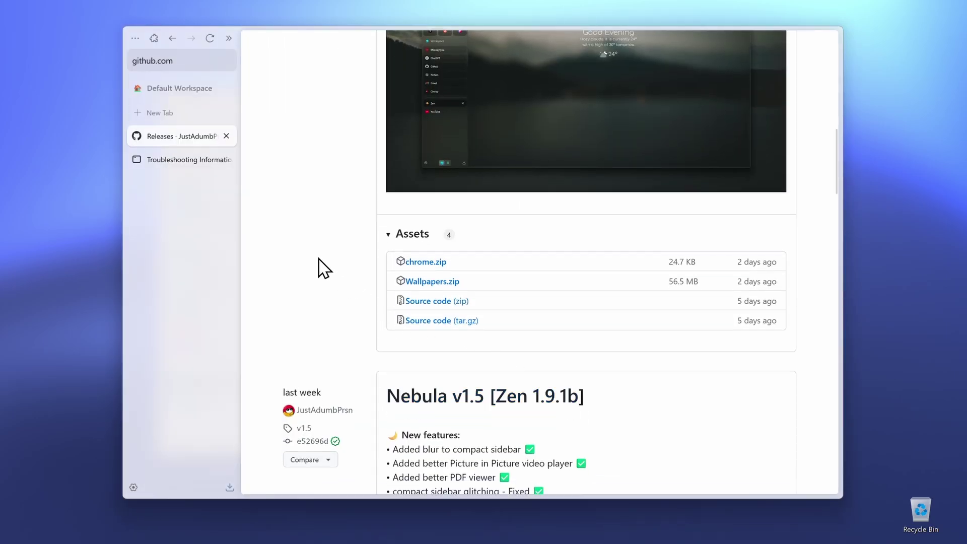
- Return to about:support and find the Profile Folder entry under Application Basics
{"action": "left_click", "coordinate": [187, 117]}
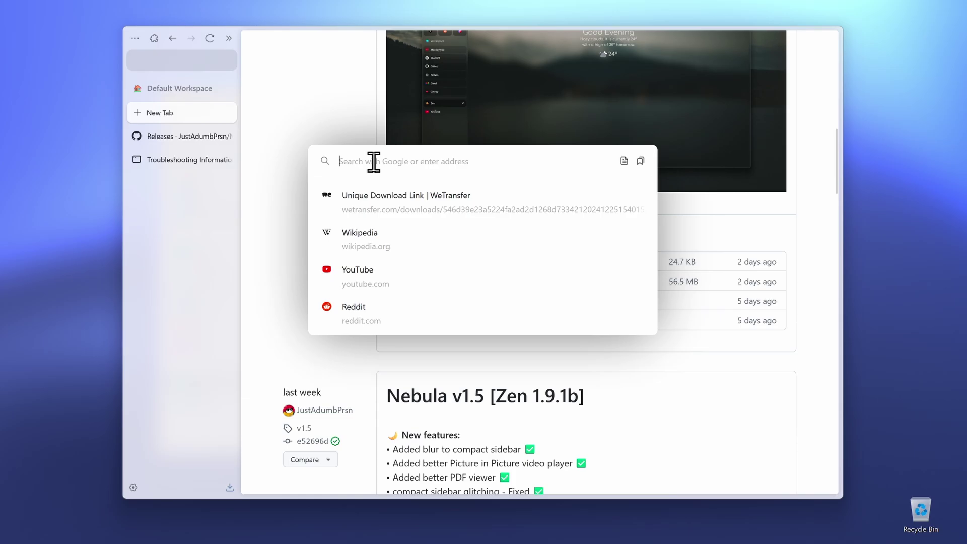
{"action": "type", "text": "B"}
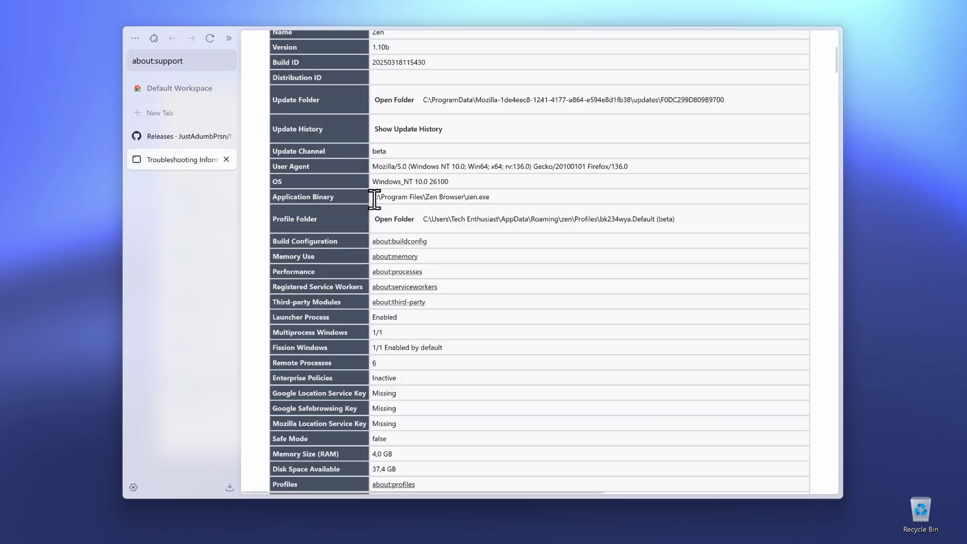
{"action": "scroll", "coordinate": [373, 199], "scroll_direction": "up", "scroll_amount": 5}
{"action": "scroll", "coordinate": [398, 252], "scroll_direction": "down", "scroll_amount": 4}
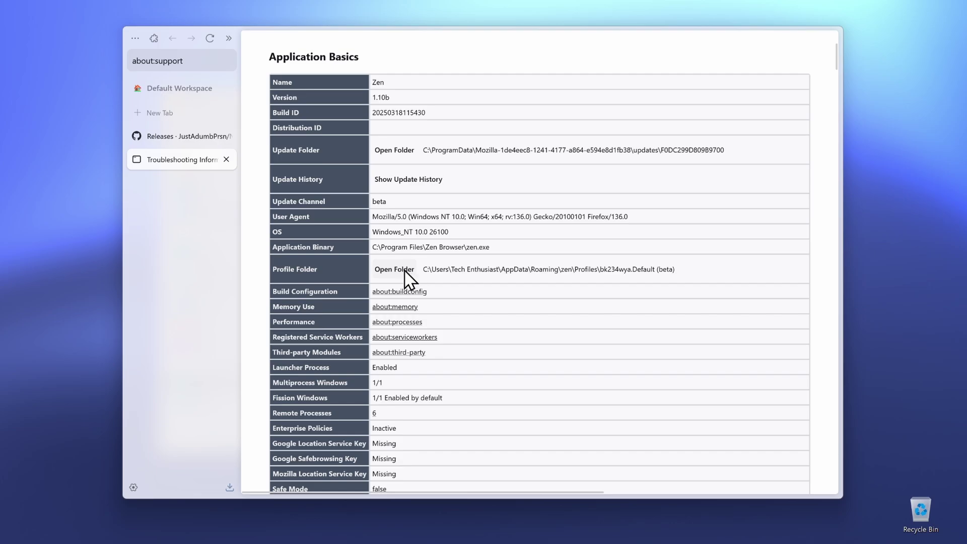
{"action": "left_click_drag", "start_coordinate": [328, 268], "coordinate": [271, 267]}
- Confirm Nebula sits in the profile's chrome folder, then return to the downloaded stylesheets
{"action": "left_click", "coordinate": [392, 268]}
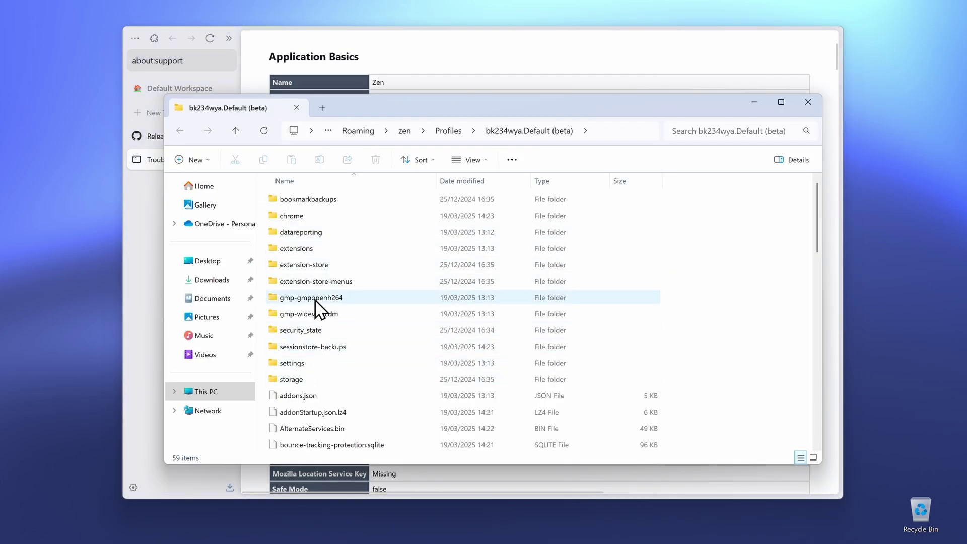
{"action": "double_click", "coordinate": [334, 216]}
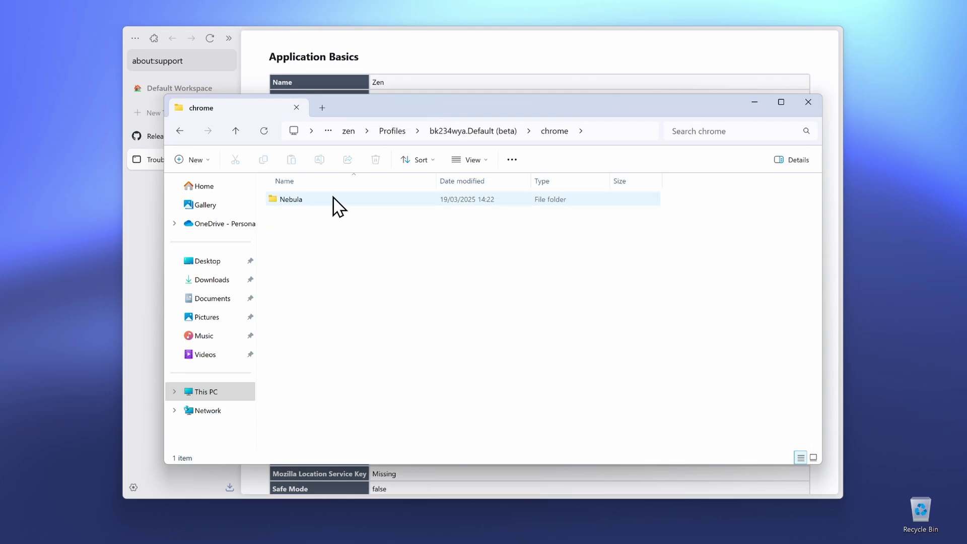
{"action": "left_click", "coordinate": [339, 201]}
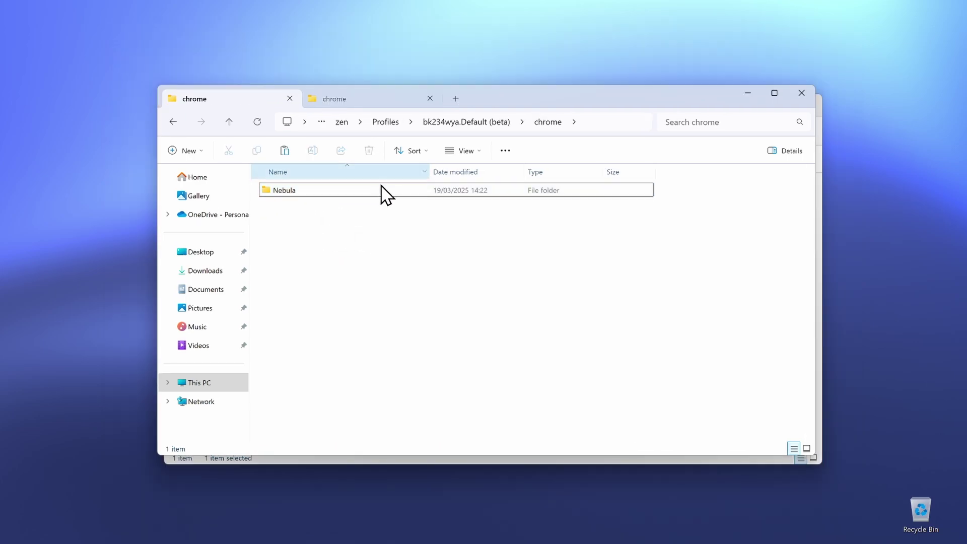
{"action": "left_click", "coordinate": [362, 102]}
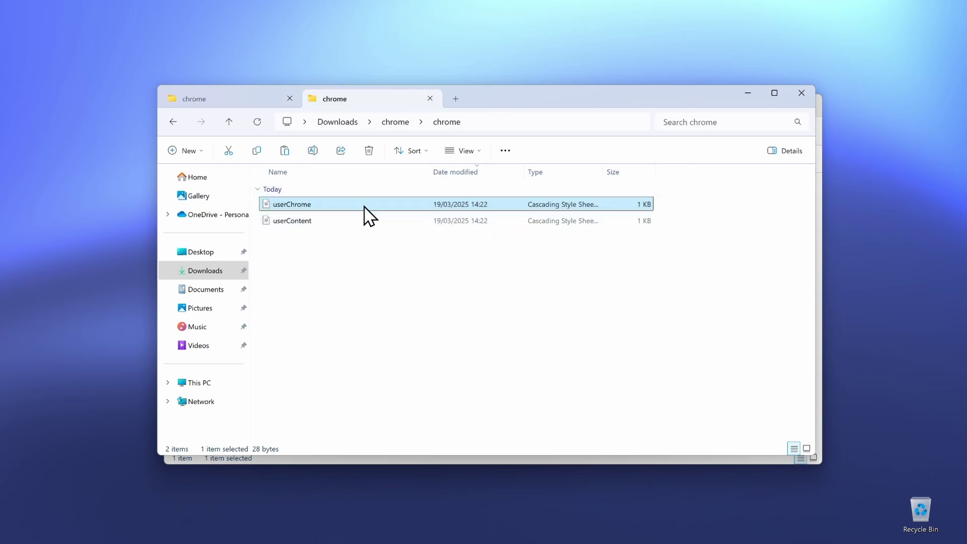
- Turn on File name extensions in File Explorer's View > Show menu
{"action": "left_click", "coordinate": [479, 153]}
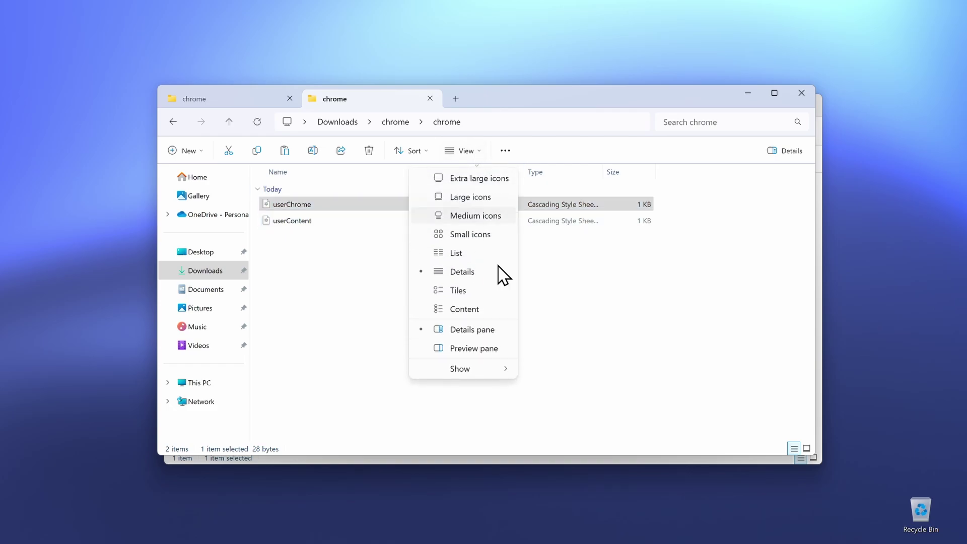
{"action": "mouse_move", "coordinate": [472, 370]}
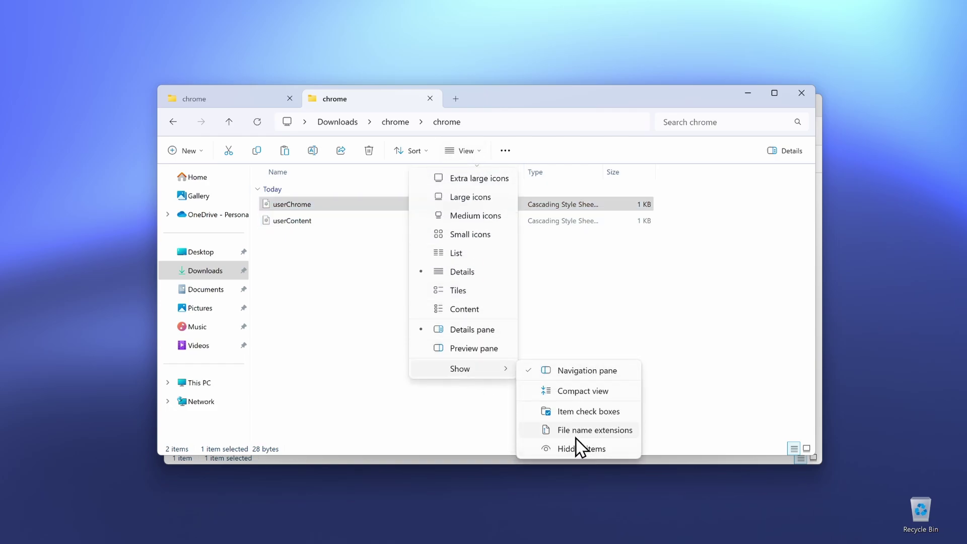
{"action": "left_click", "coordinate": [589, 433]}
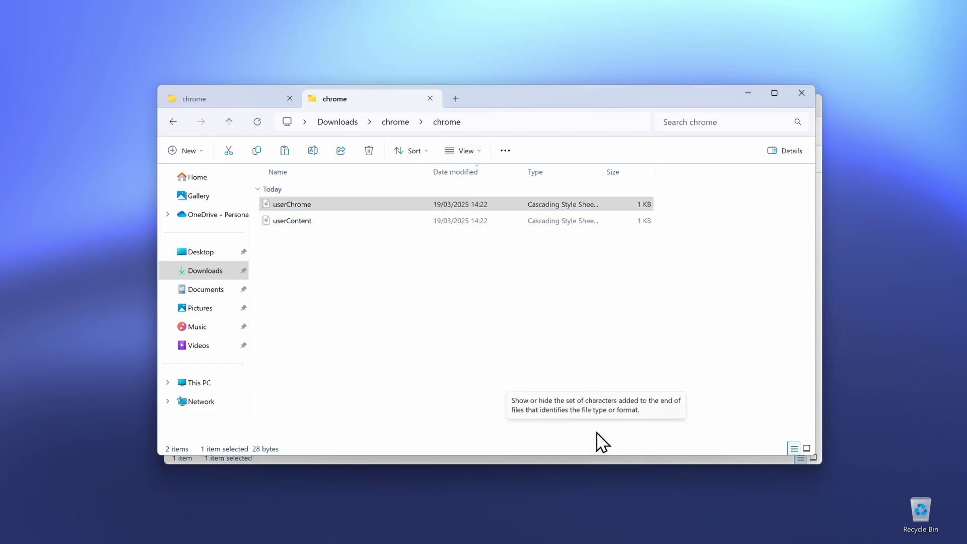
- Cut userChrome.css and go back to the profile's chrome folder
{"action": "left_click", "coordinate": [479, 315]}
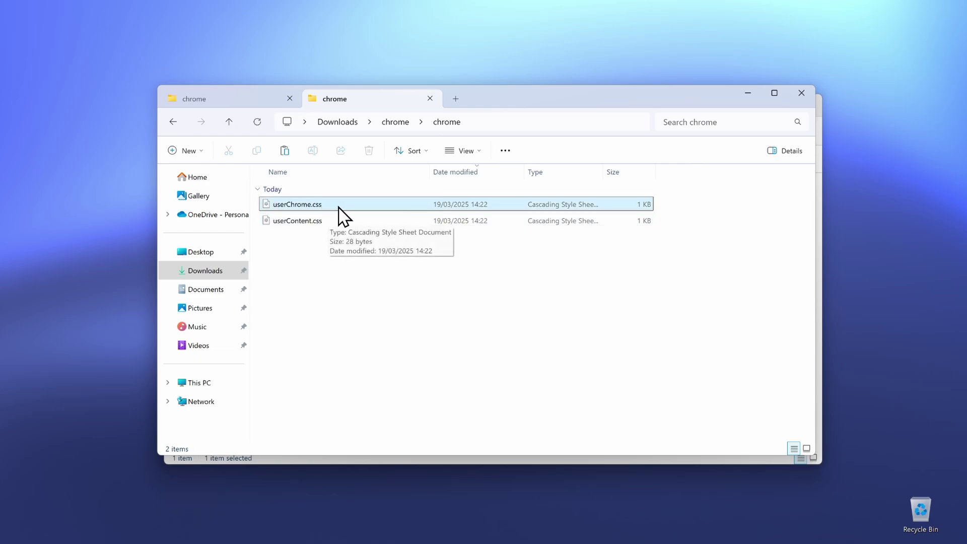
{"action": "left_click", "coordinate": [337, 208]}
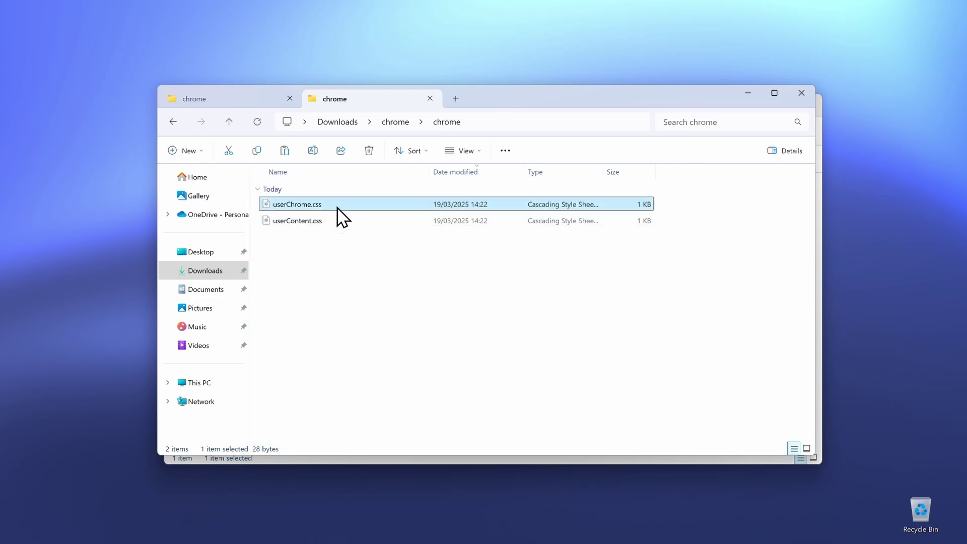
{"action": "left_click", "coordinate": [230, 151]}
{"action": "left_click", "coordinate": [227, 98]}
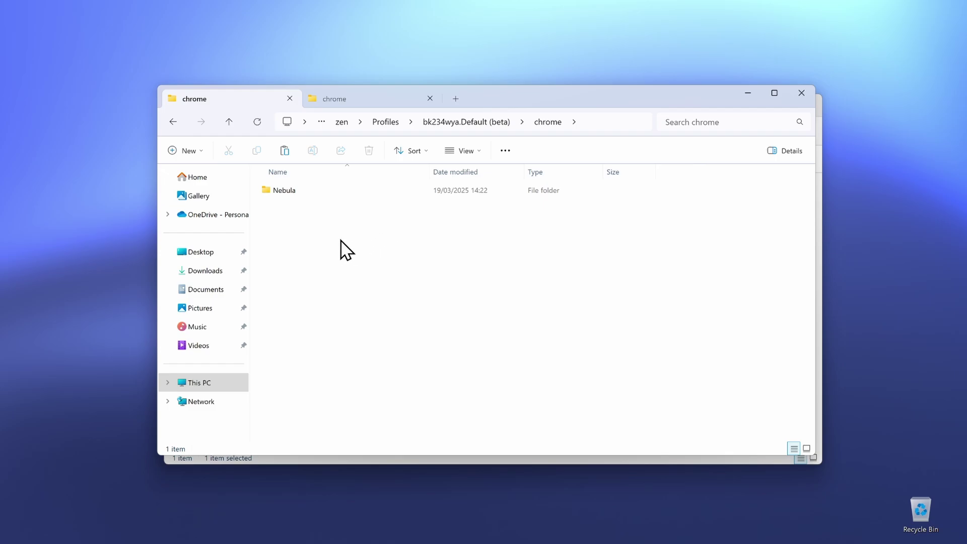
- Paste userChrome.css into the profile's chrome folder beside Nebula
{"action": "left_click", "coordinate": [283, 151]}
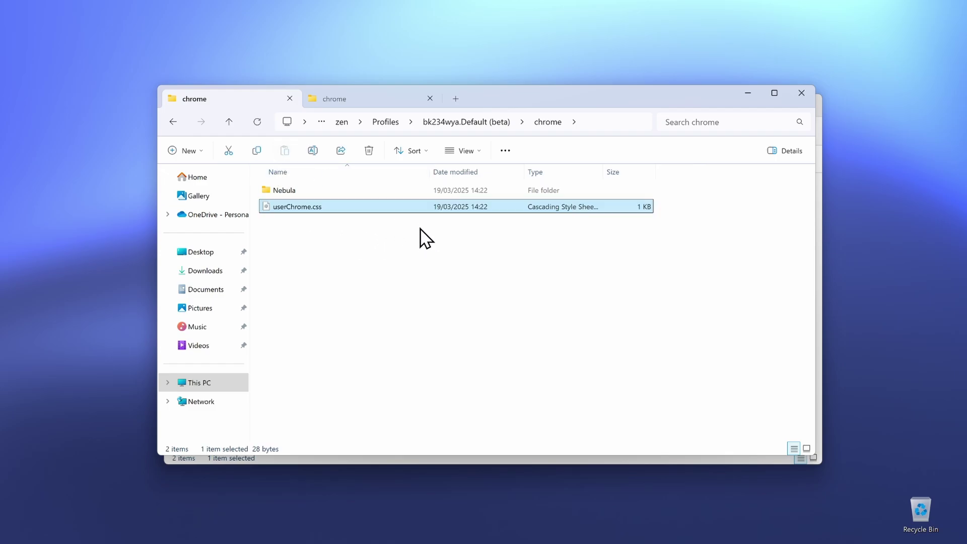
{"action": "left_click", "coordinate": [358, 219]}
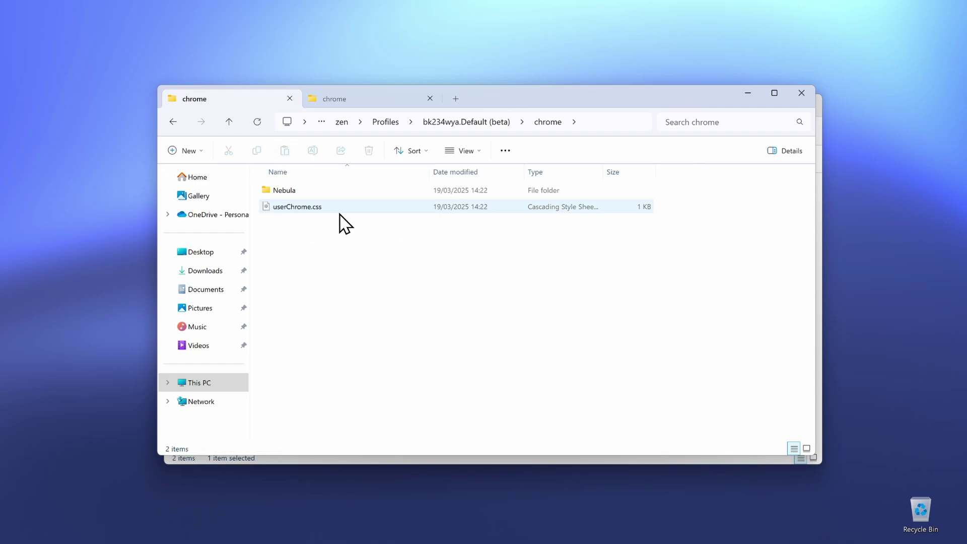
{"action": "left_click", "coordinate": [321, 191]}
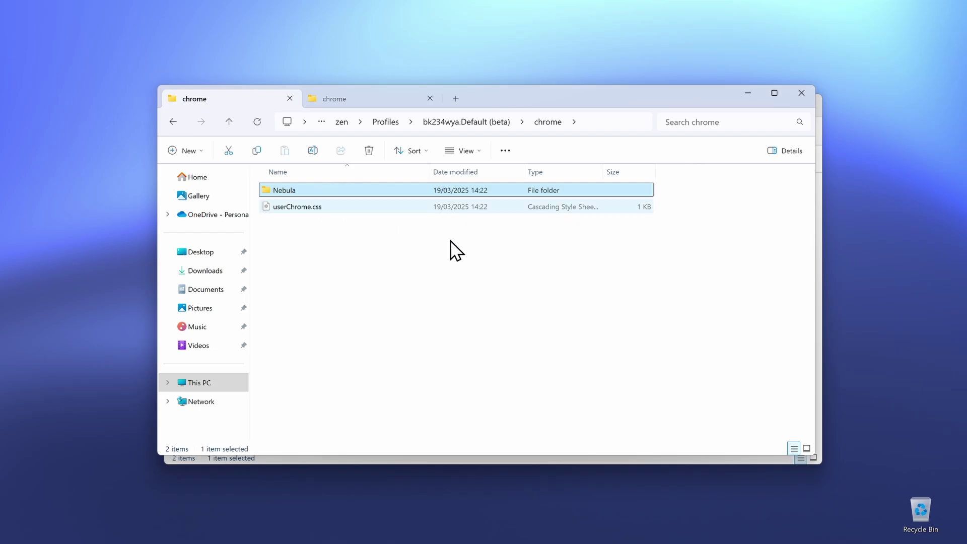
- Close Zen Browser to restart it and close the chrome folder window
{"action": "left_click", "coordinate": [599, 514]}
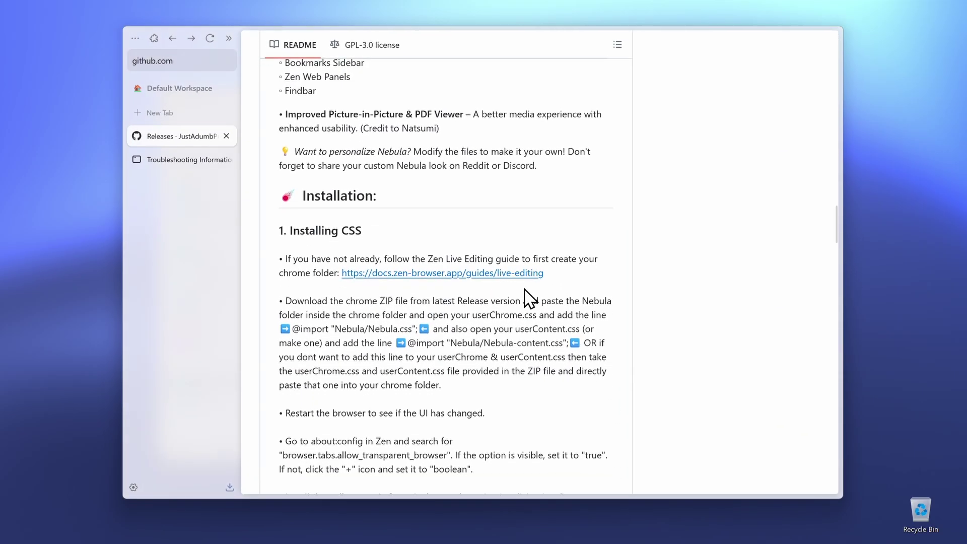
{"action": "left_click", "coordinate": [827, 34]}
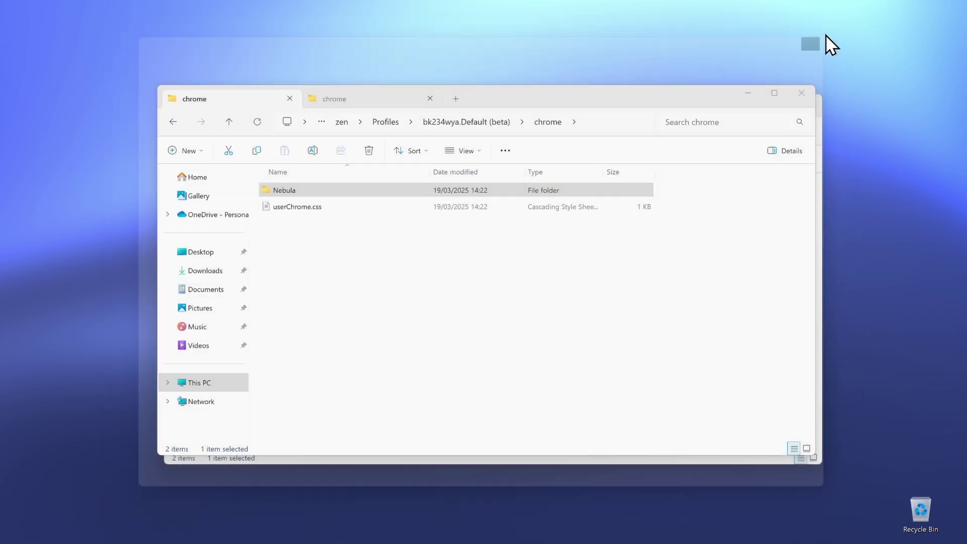
{"action": "left_click", "coordinate": [748, 93]}
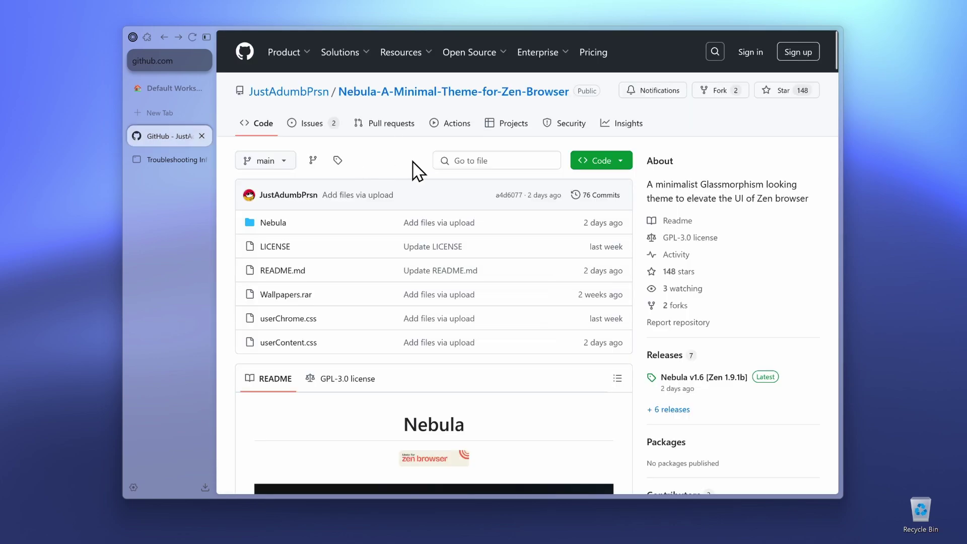
- Scroll the Nebula README down to its Installation section and start a new tab
{"action": "scroll", "coordinate": [514, 219], "scroll_direction": "down", "scroll_amount": 10}
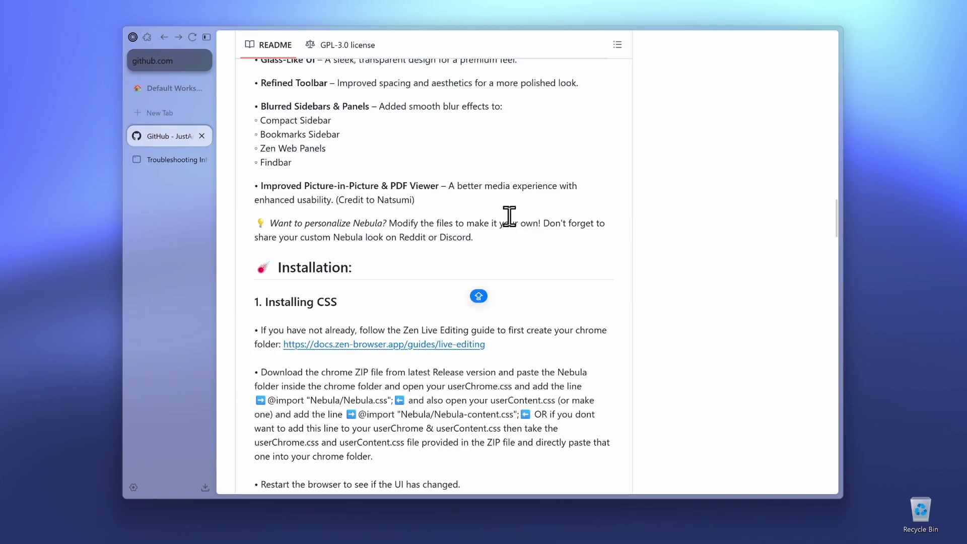
{"action": "scroll", "coordinate": [504, 214], "scroll_direction": "down", "scroll_amount": 9}
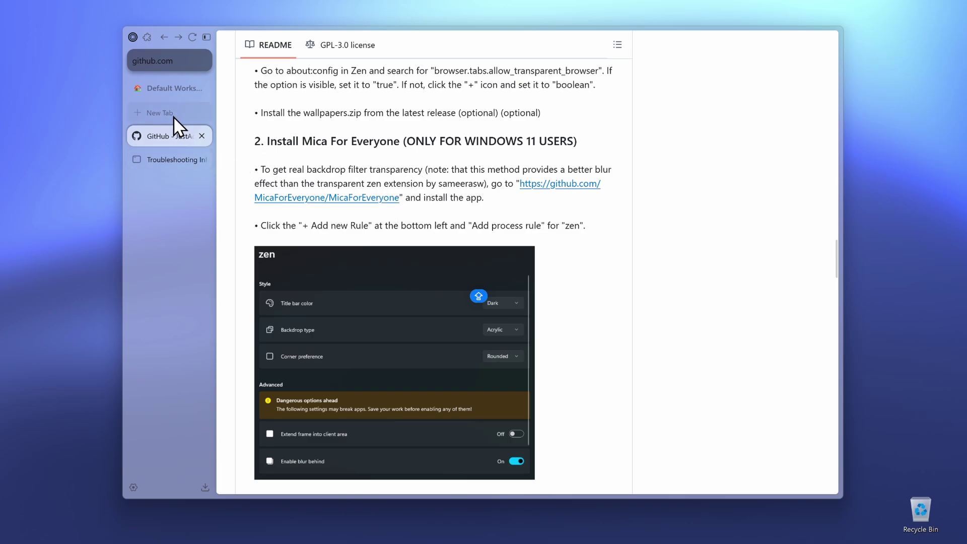
{"action": "left_click", "coordinate": [152, 114]}
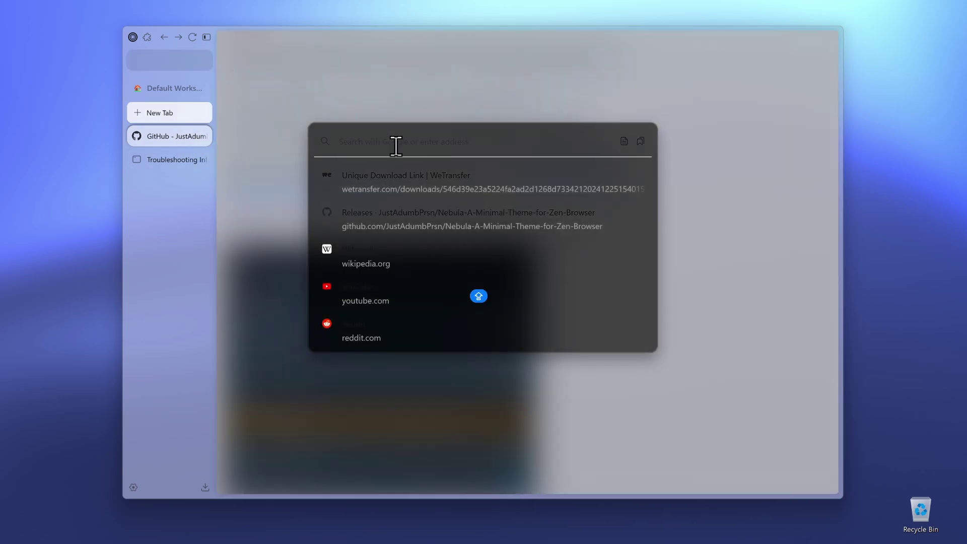
- Load about:config and accept the risk warning to reach the advanced preferences
{"action": "type", "text": "about:config"}
{"action": "key", "text": "Return"}
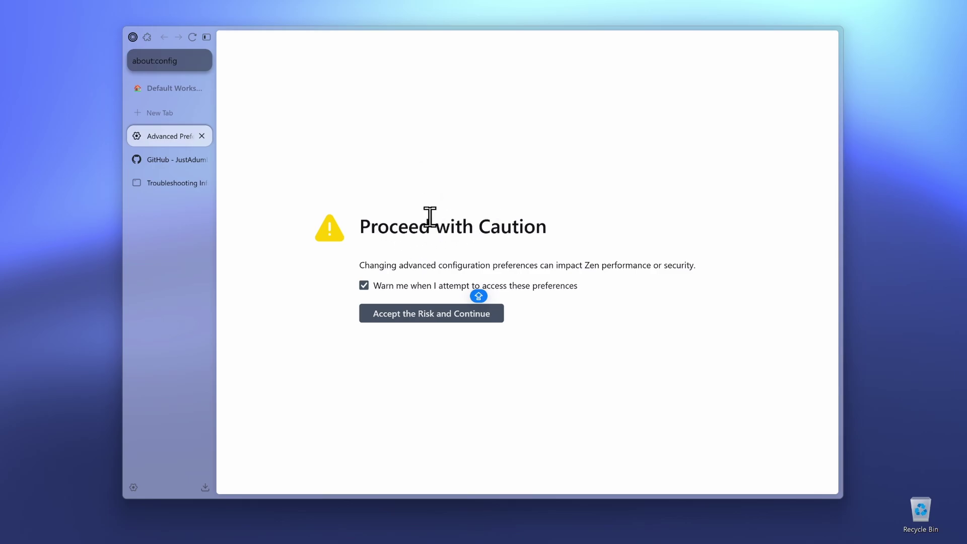
{"action": "left_click", "coordinate": [423, 317]}
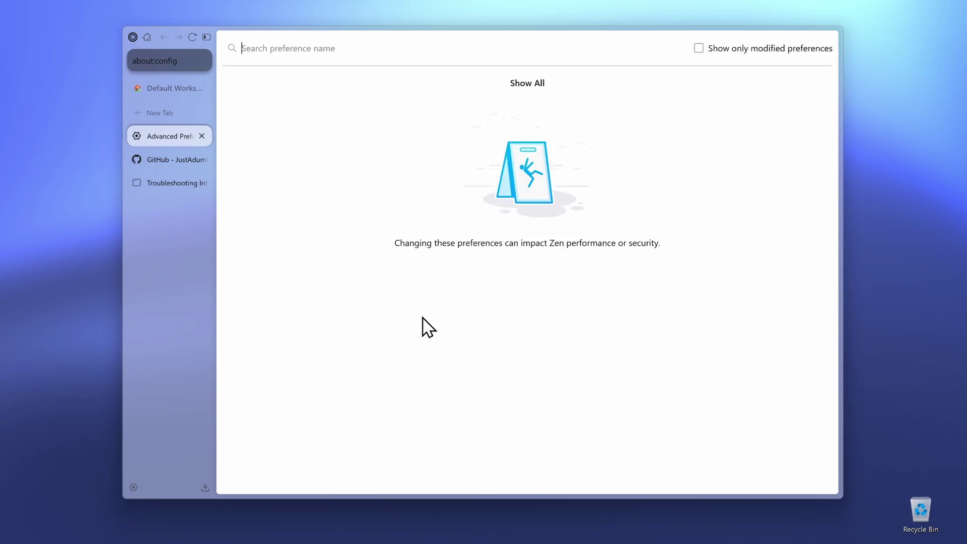
- Copy the browser.tabs.allow_transparent_browser pref name from the Nebula README
{"action": "left_click", "coordinate": [167, 159]}
{"action": "scroll", "coordinate": [477, 226], "scroll_direction": "up", "scroll_amount": 3}
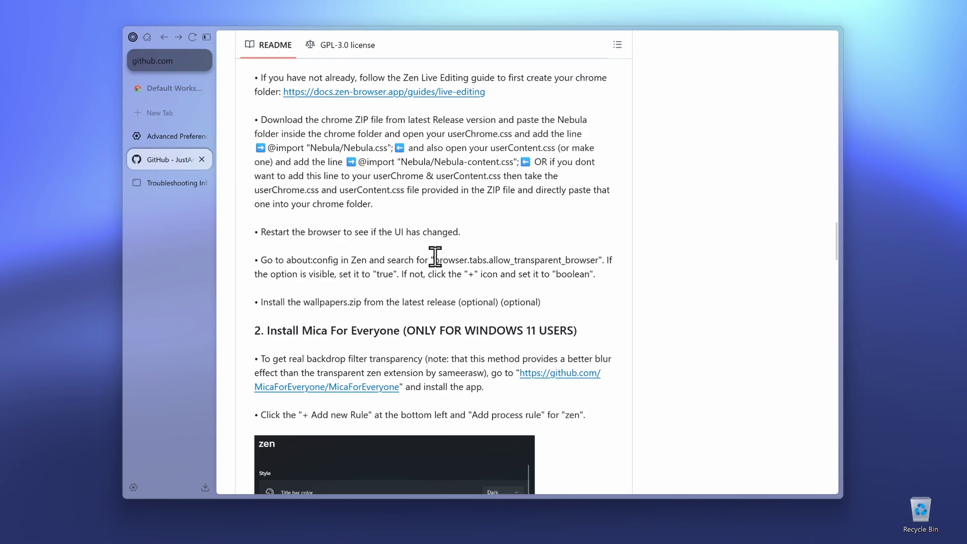
{"action": "left_click_drag", "start_coordinate": [434, 260], "coordinate": [599, 260]}
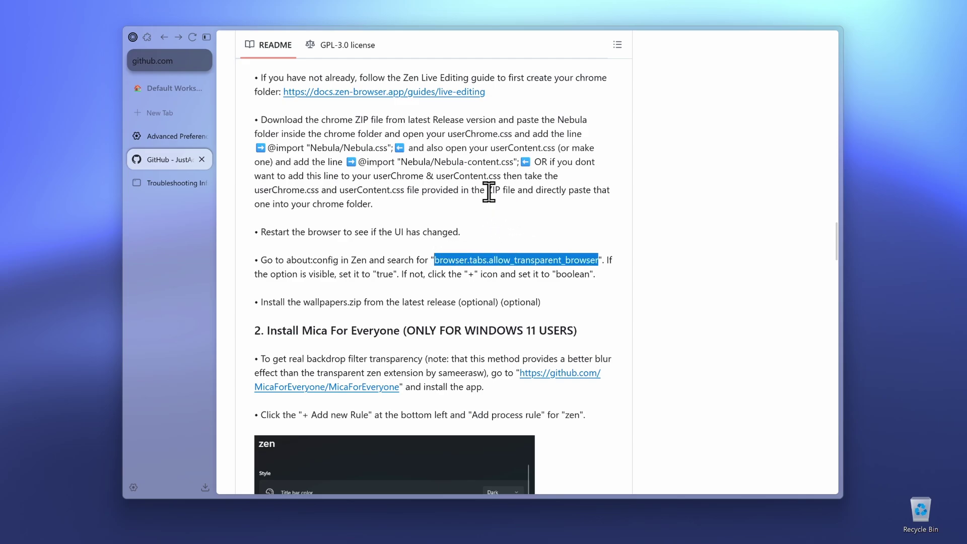
{"action": "key", "text": "ctrl+c"}
{"action": "left_click", "coordinate": [169, 136]}
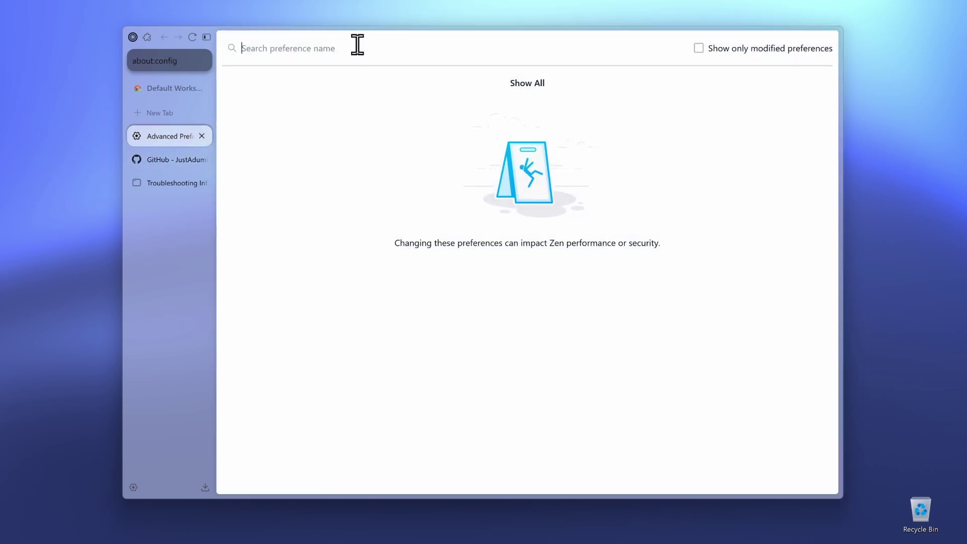
- Set browser.tabs.allow_transparent_browser to true in about:config and close Zen to restart it
{"action": "key", "text": "ctrl+v"}
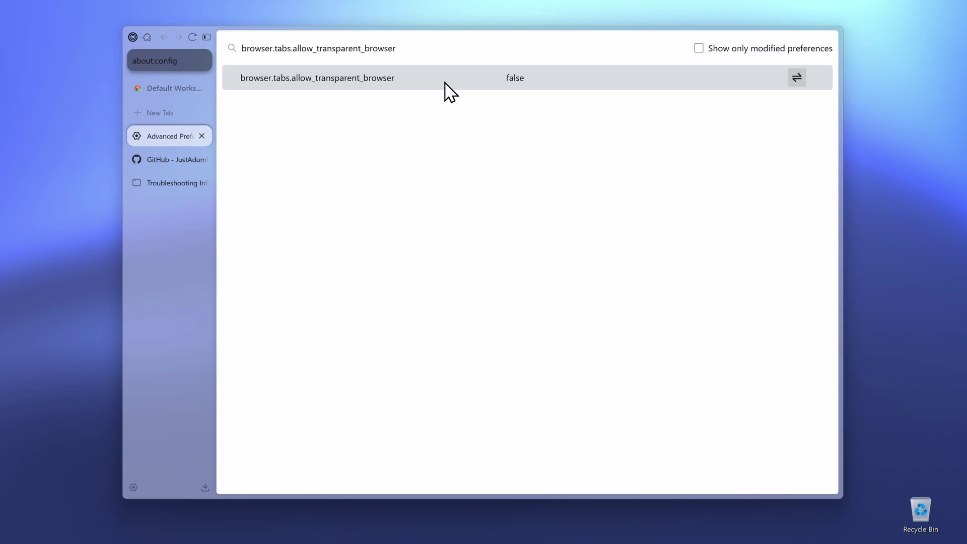
{"action": "left_click", "coordinate": [797, 78]}
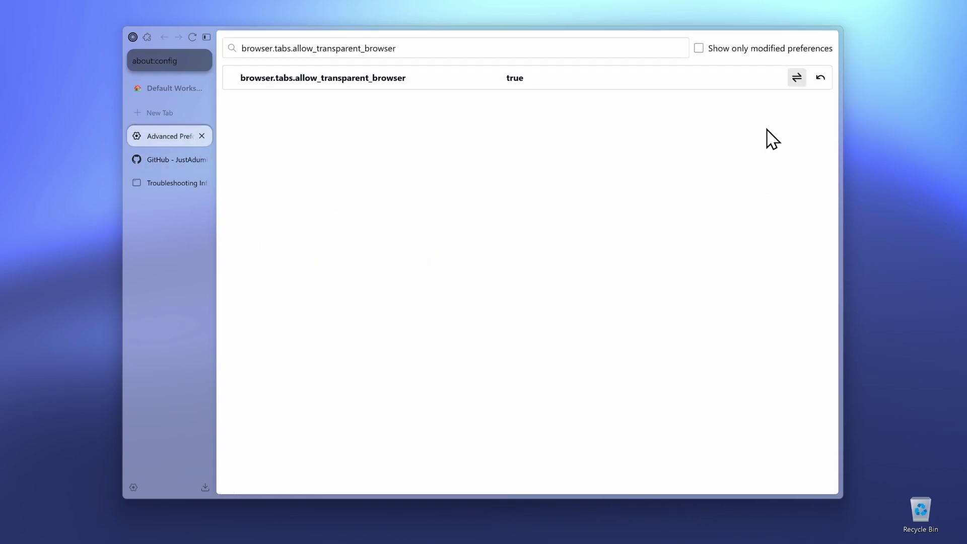
{"action": "left_click", "coordinate": [829, 35]}
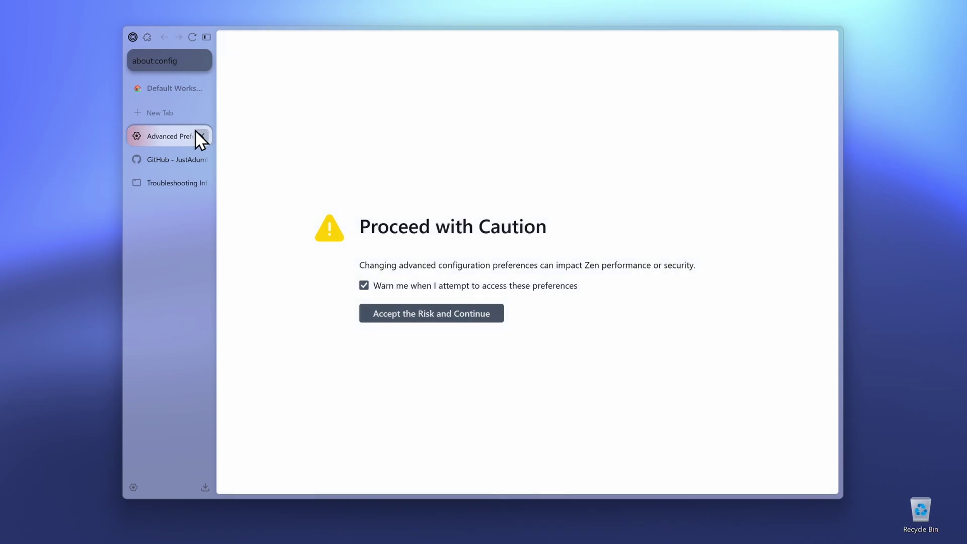
- Close the advanced preferences tab and scroll the README to the Mica For Everyone step
{"action": "left_click", "coordinate": [202, 136]}
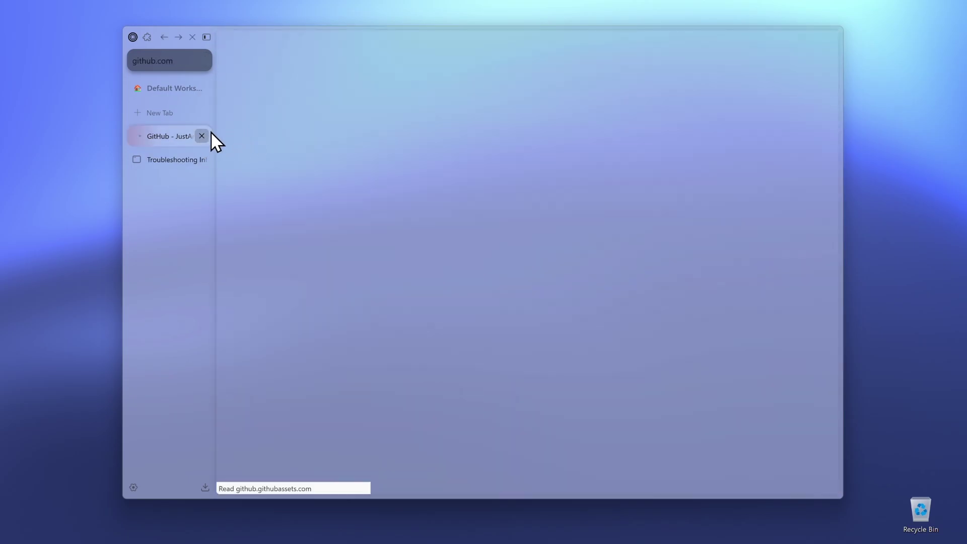
{"action": "scroll", "coordinate": [302, 198], "scroll_direction": "down", "scroll_amount": 15}
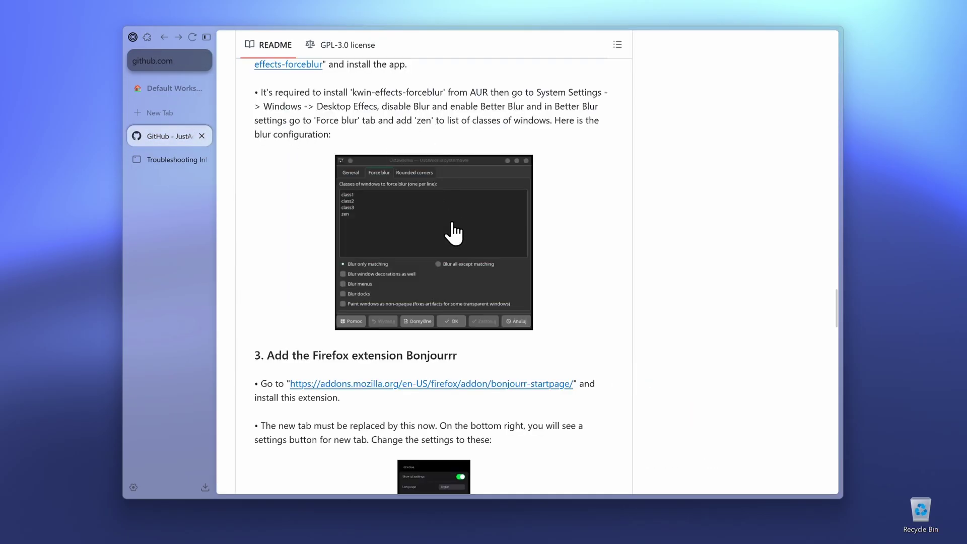
{"action": "scroll", "coordinate": [417, 307], "scroll_direction": "up", "scroll_amount": 5}
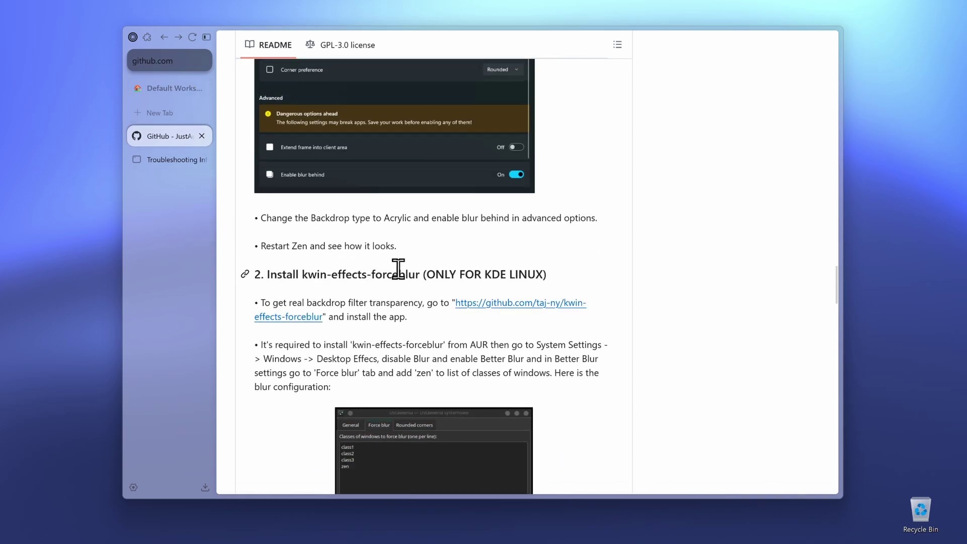
{"action": "scroll", "coordinate": [410, 280], "scroll_direction": "up", "scroll_amount": 2}
{"action": "scroll", "coordinate": [410, 280], "scroll_direction": "up", "scroll_amount": 7}
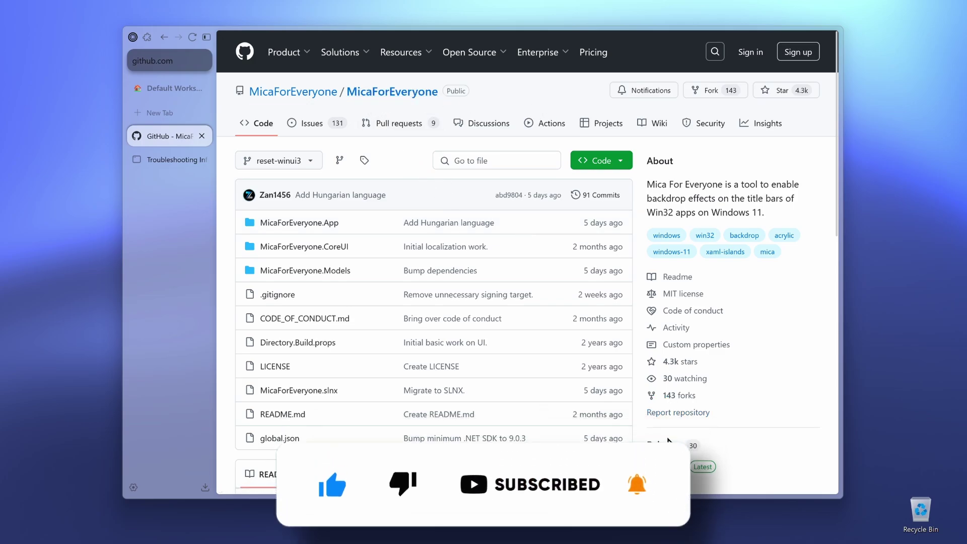
- Save MicaForEveryone.appinstaller from release 2.0.2.0, then return to the chrome folder window
{"action": "left_click", "coordinate": [665, 445]}
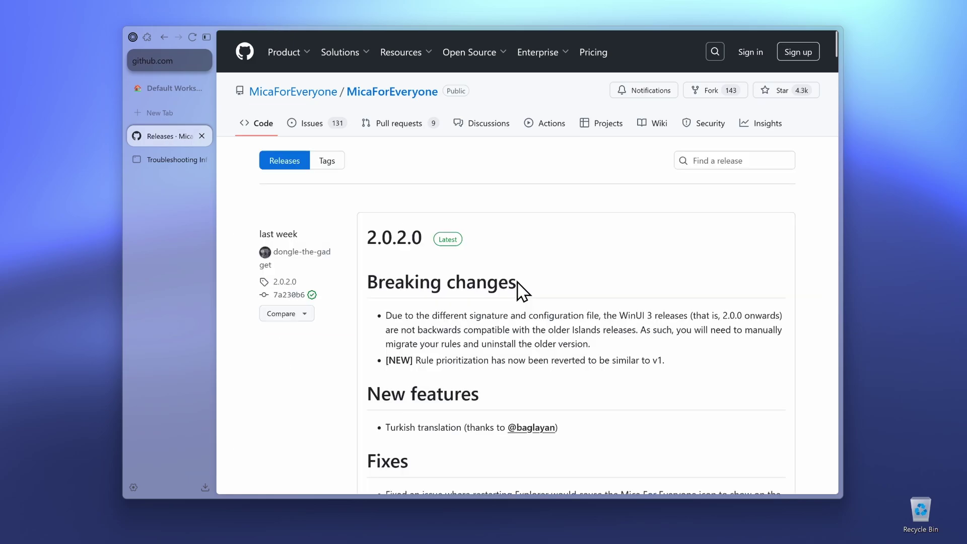
{"action": "scroll", "coordinate": [522, 277], "scroll_direction": "down", "scroll_amount": 1}
{"action": "scroll", "coordinate": [523, 262], "scroll_direction": "down", "scroll_amount": 10}
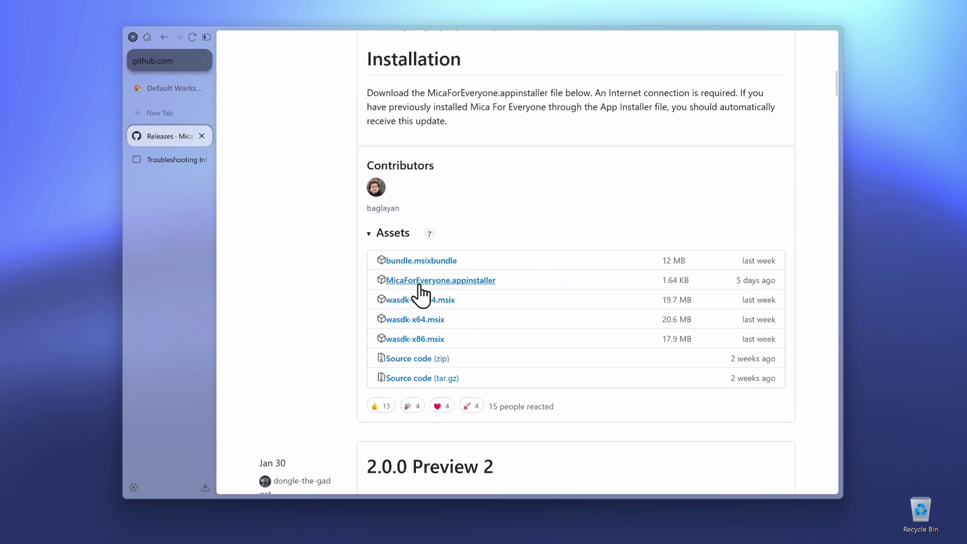
{"action": "left_click", "coordinate": [485, 280]}
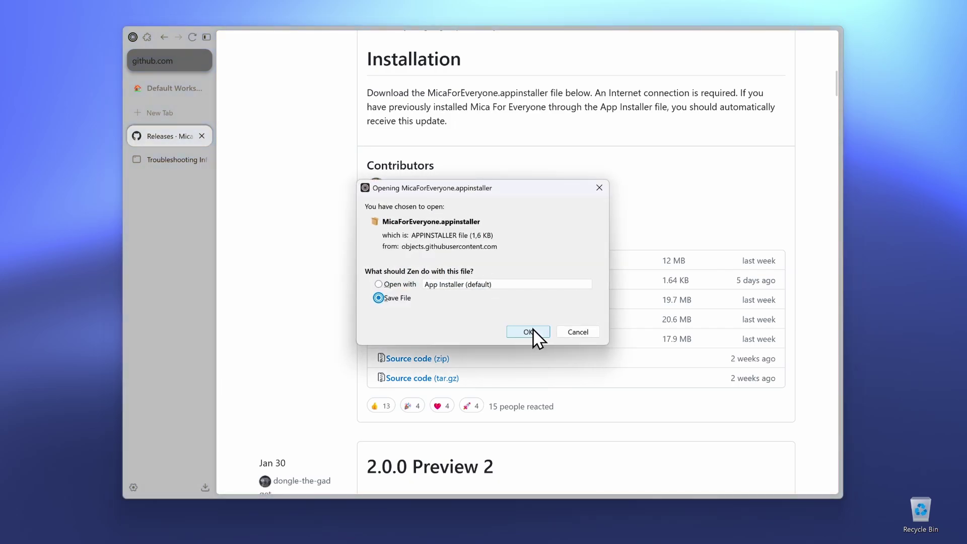
{"action": "left_click", "coordinate": [527, 332]}
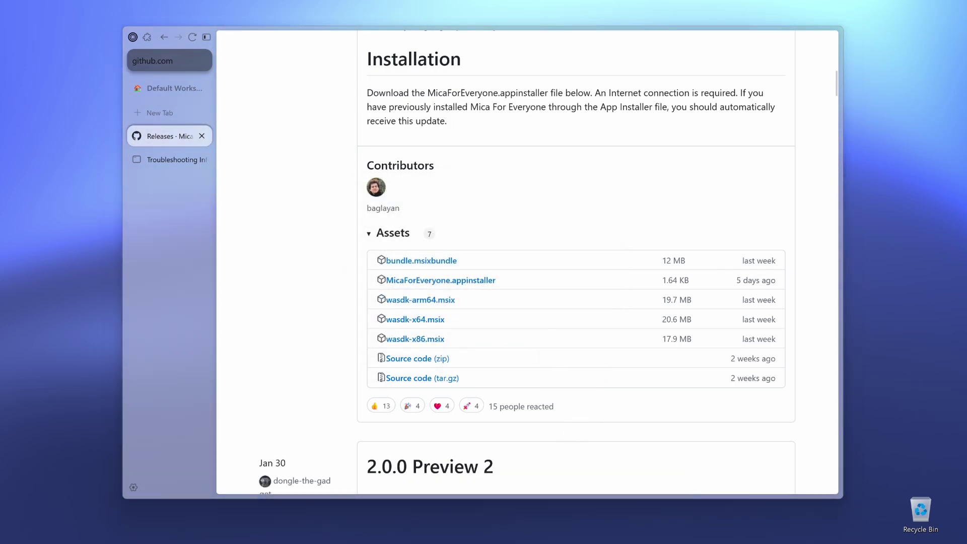
{"action": "mouse_move", "coordinate": [545, 538]}
{"action": "left_click", "coordinate": [597, 524]}
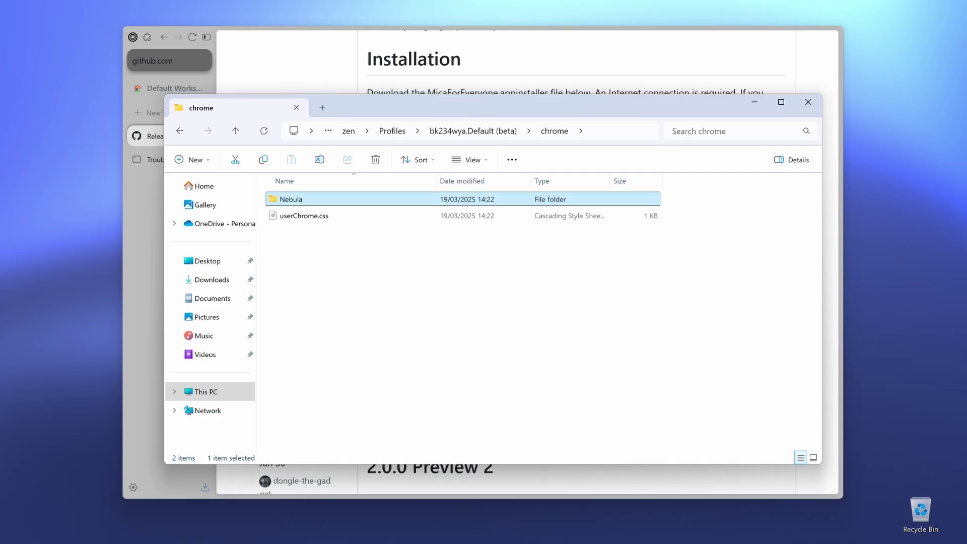
- Run MicaForEveryone.appinstaller from the Downloads folder in a new Explorer window
{"action": "key", "text": "ctrl+n"}
{"action": "left_click", "coordinate": [205, 271]}
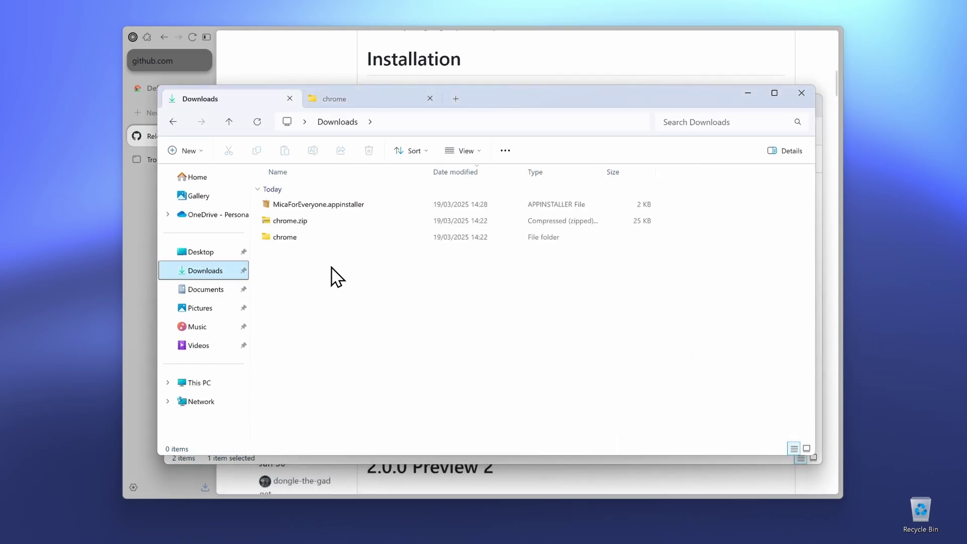
{"action": "double_click", "coordinate": [357, 206]}
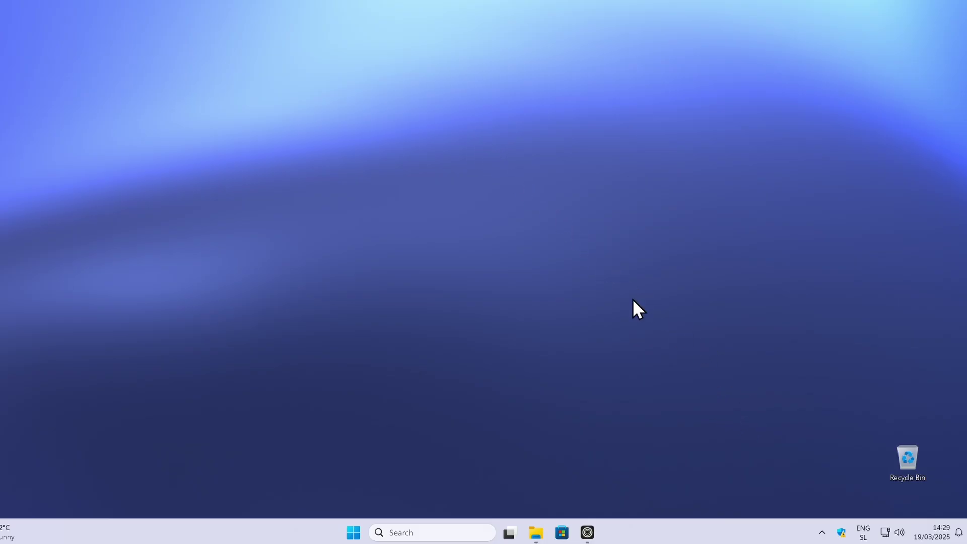
- Open Mica For Everyone from the system tray and show the Add new rule options
{"action": "left_click", "coordinate": [822, 529]}
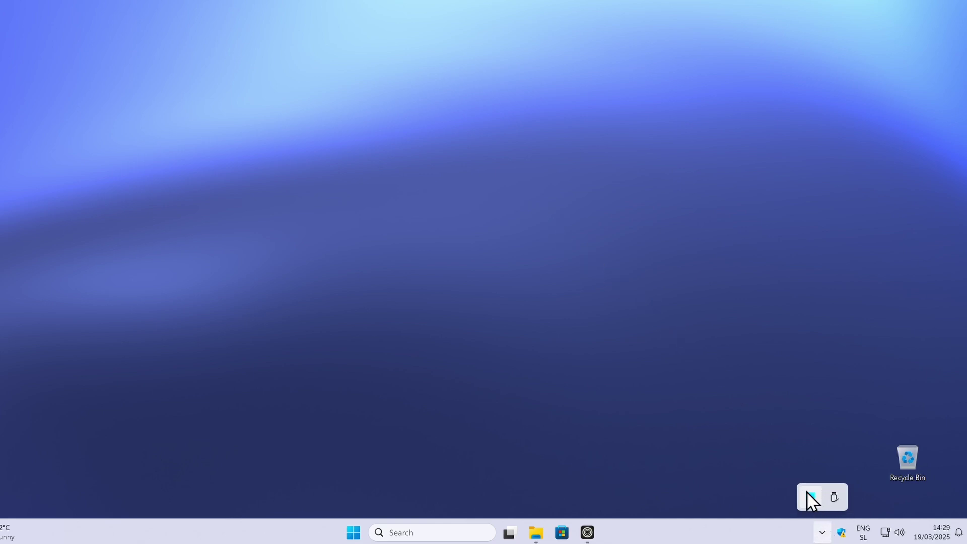
{"action": "left_click", "coordinate": [812, 497]}
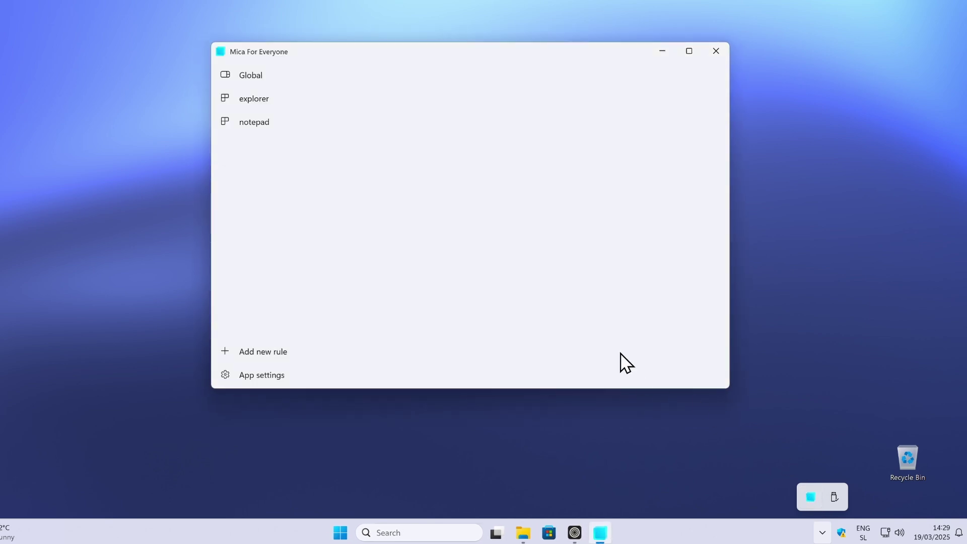
{"action": "left_click", "coordinate": [294, 352]}
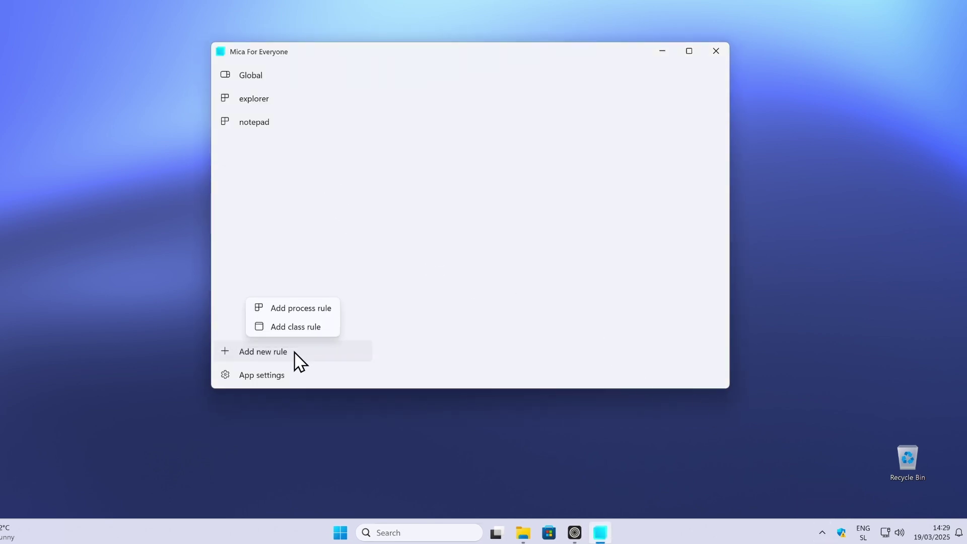
- Create a process rule for zen in Mica For Everyone
{"action": "left_click", "coordinate": [303, 311]}
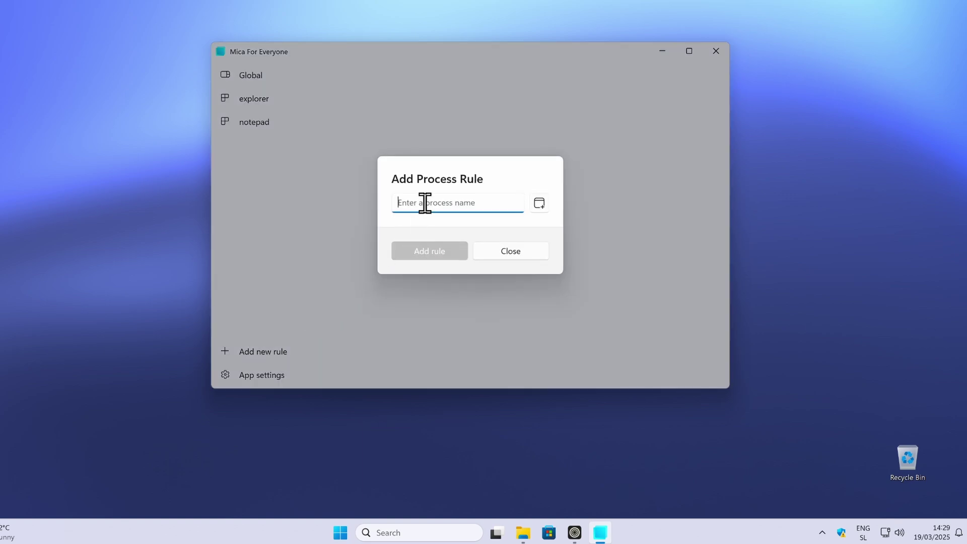
{"action": "type", "text": "zwn"}
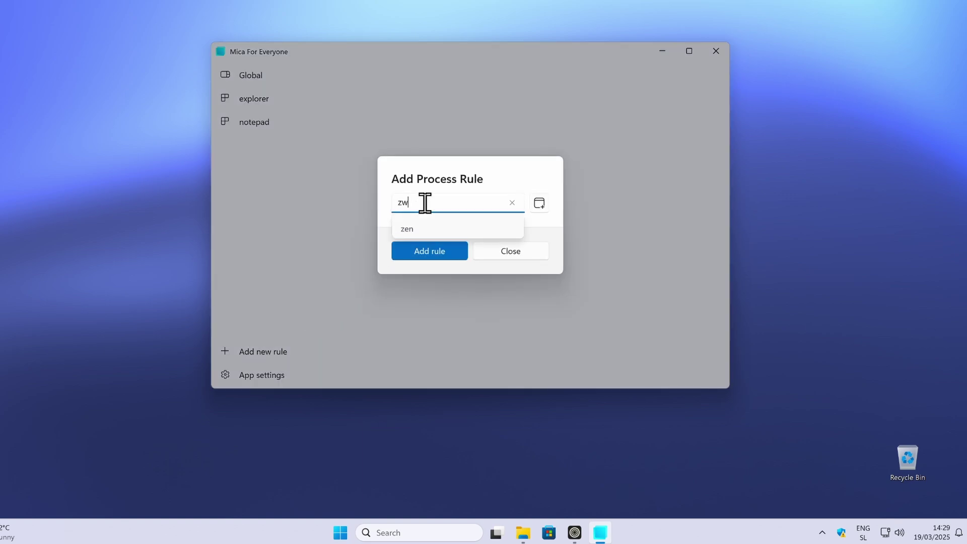
{"action": "key", "text": "BackSpace"}
{"action": "key", "text": "BackSpace"}
{"action": "type", "text": "en"}
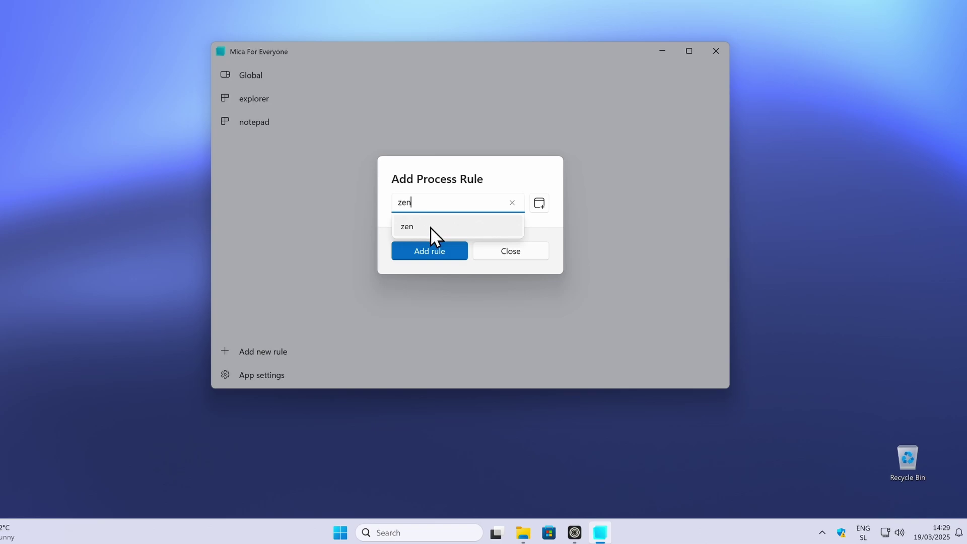
{"action": "left_click", "coordinate": [430, 225]}
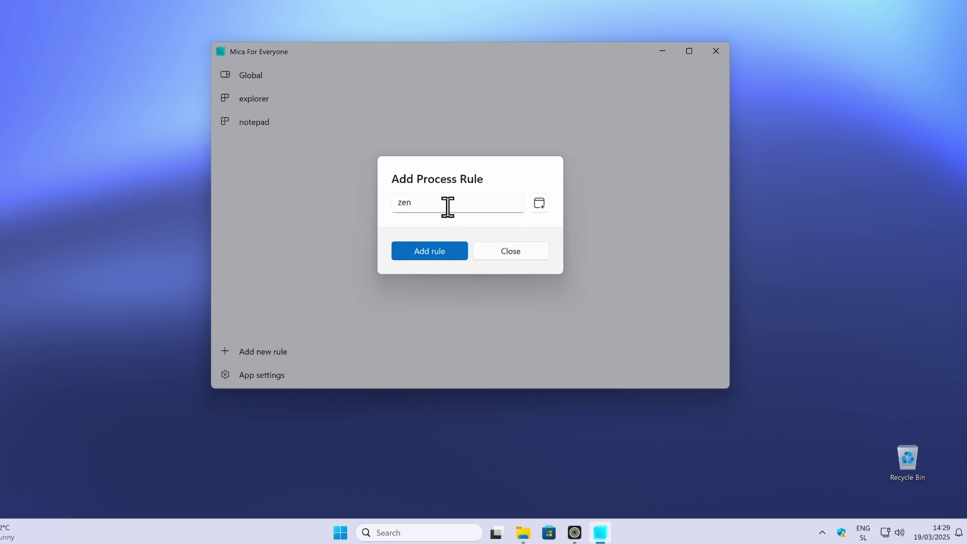
{"action": "left_click", "coordinate": [442, 253]}
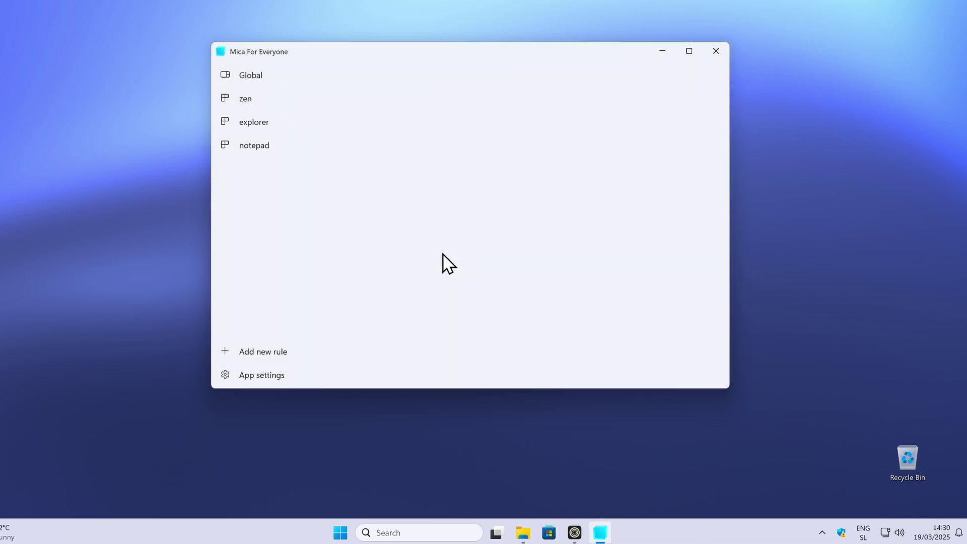
- Set the zen rule's backdrop type to Acrylic and close Mica For Everyone
{"action": "left_click", "coordinate": [249, 100]}
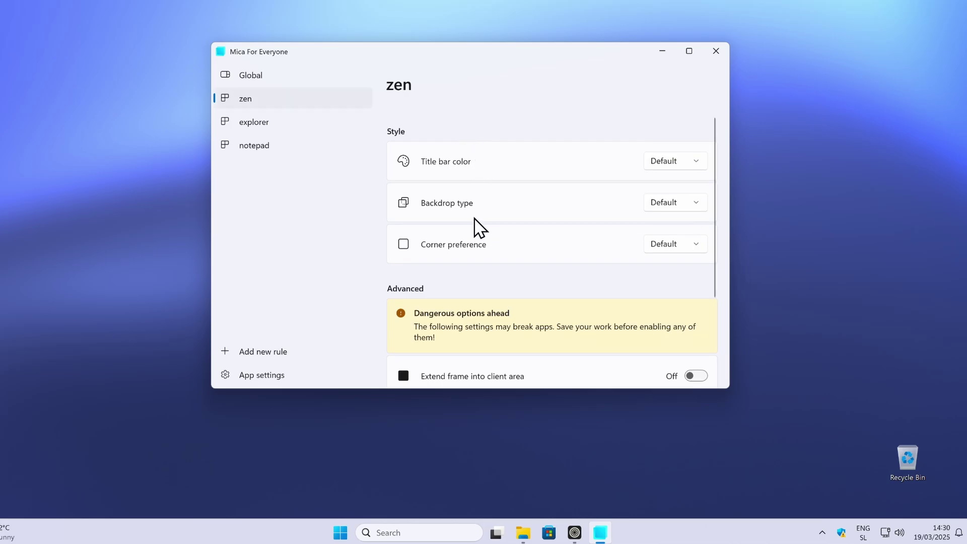
{"action": "left_click", "coordinate": [658, 203]}
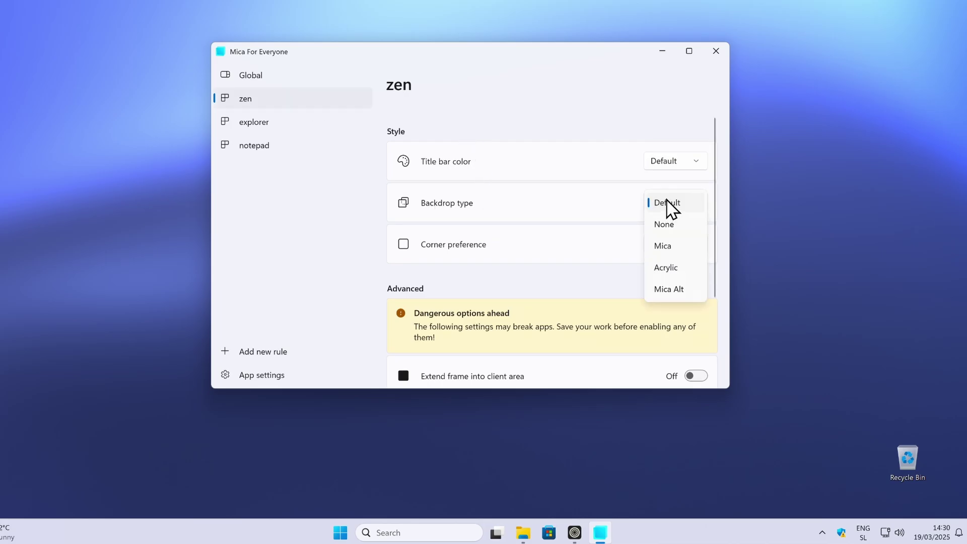
{"action": "left_click", "coordinate": [676, 269]}
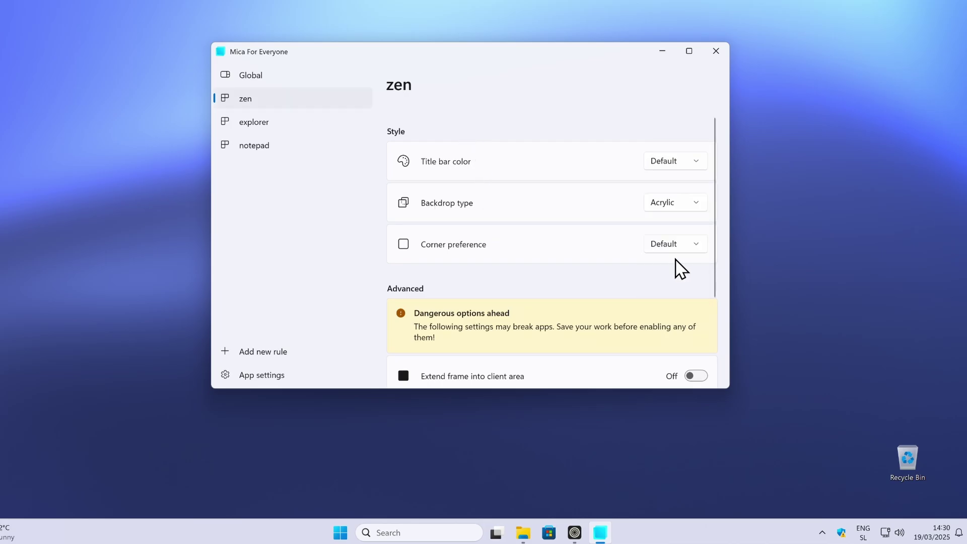
{"action": "left_click", "coordinate": [716, 51]}
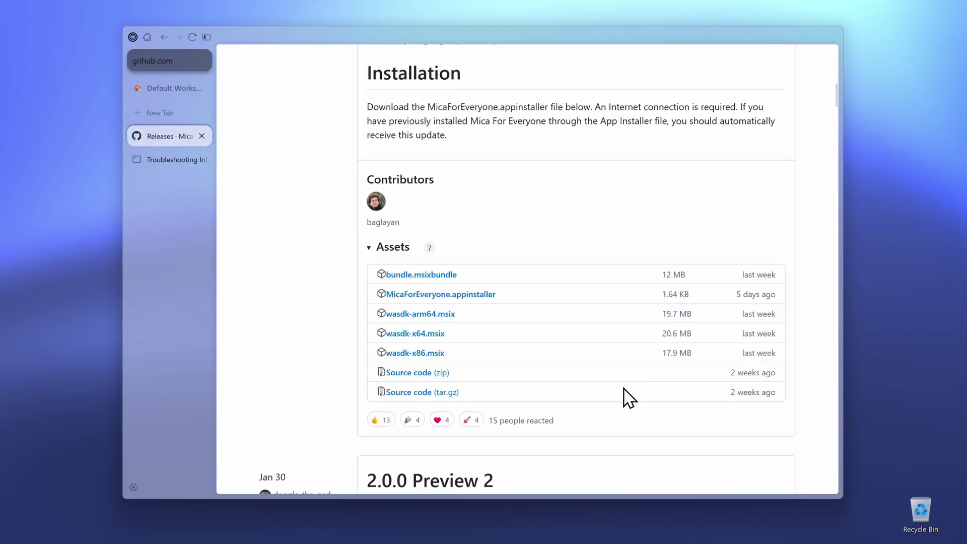
- Widen Zen's tab sidebar so the full tab titles, including Bonjourr, are visible
{"action": "scroll", "coordinate": [627, 395], "scroll_direction": "down", "scroll_amount": 1}
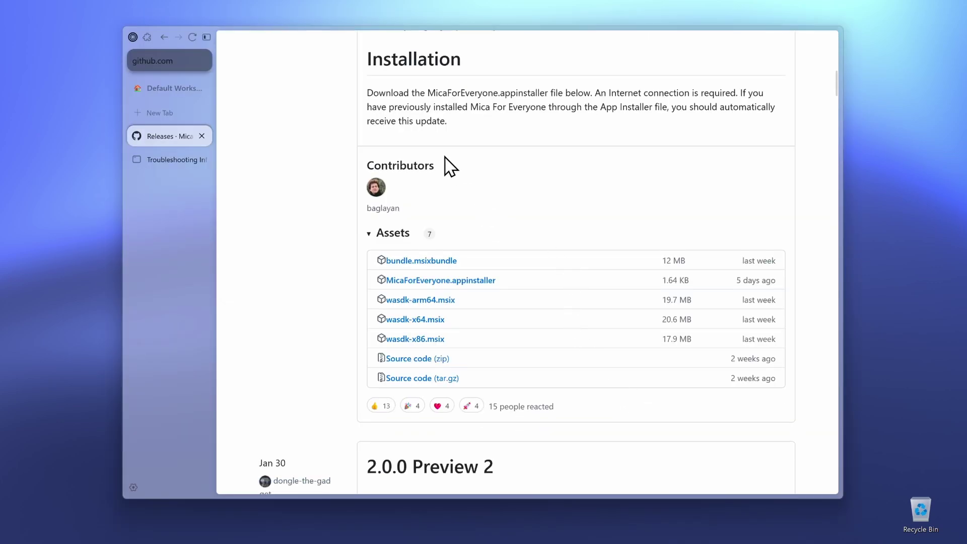
{"action": "left_click", "coordinate": [826, 36]}
{"action": "left_click_drag", "start_coordinate": [211, 190], "coordinate": [285, 149]}
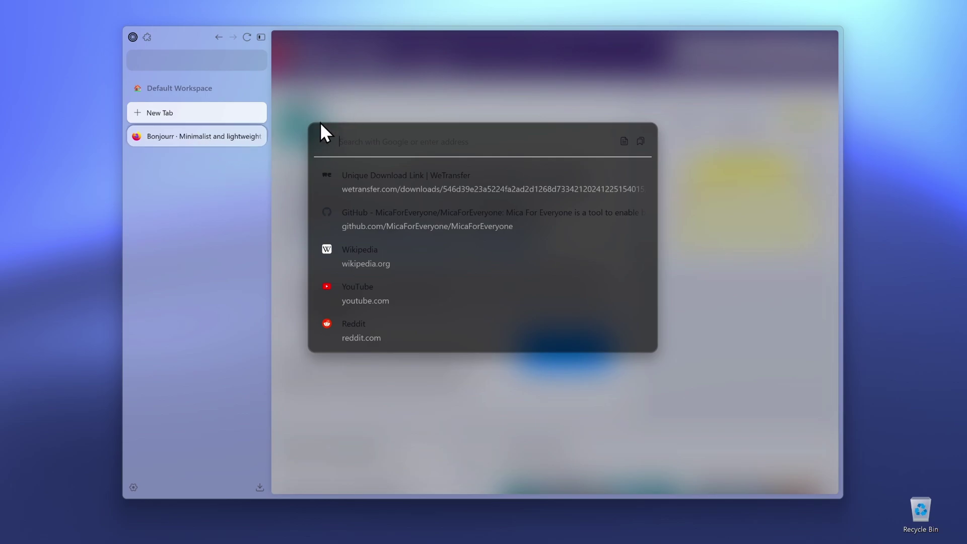
- Add the Bonjourr startpage add-on from its page and dismiss the installed notification
{"action": "left_click", "coordinate": [212, 137]}
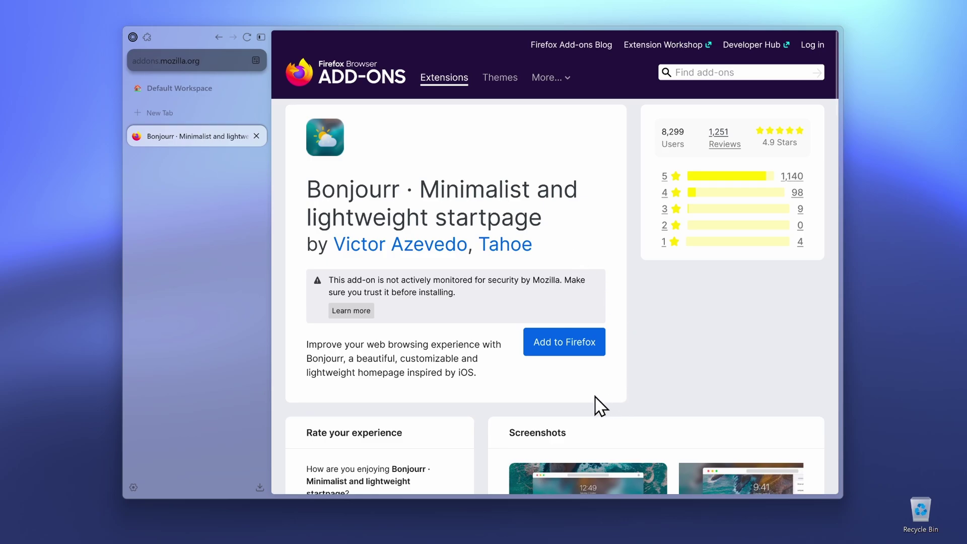
{"action": "left_click", "coordinate": [560, 353]}
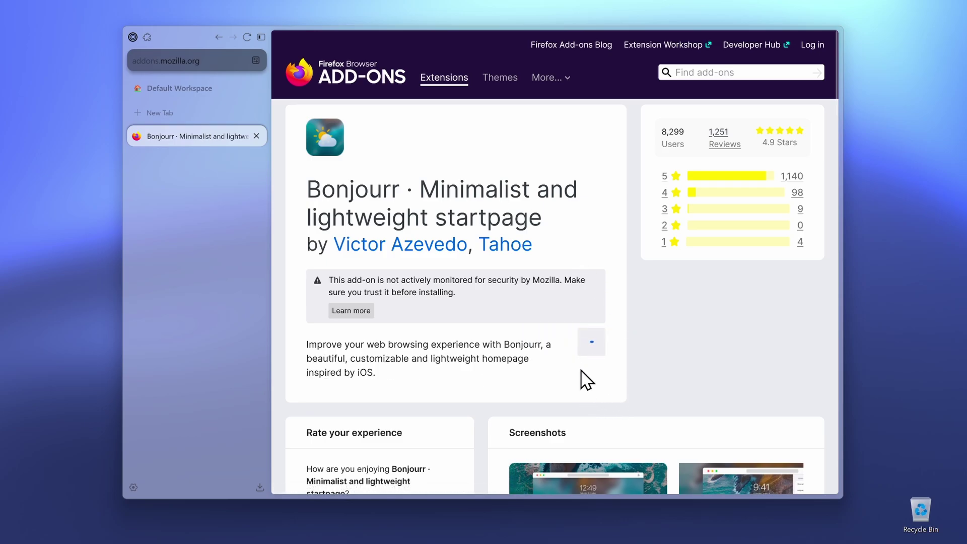
{"action": "left_click", "coordinate": [268, 114]}
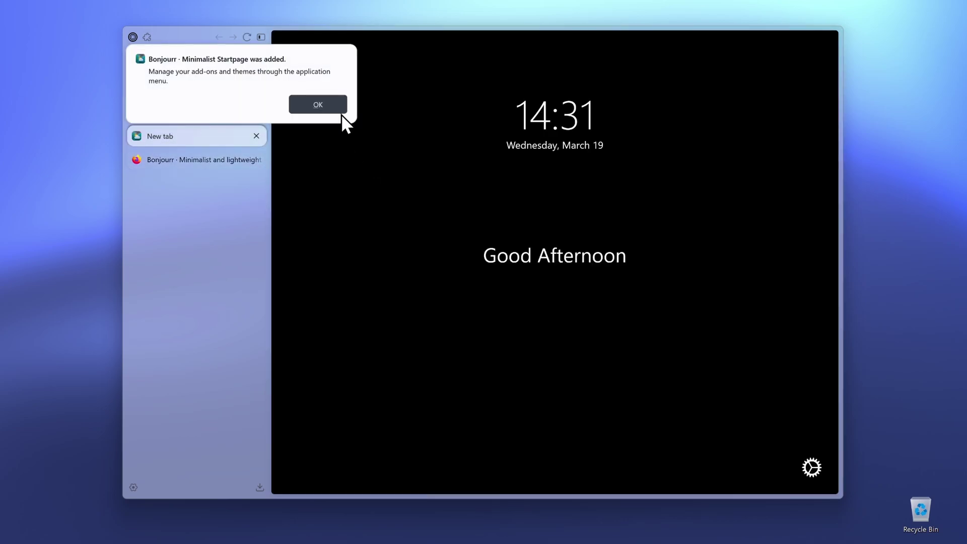
{"action": "left_click", "coordinate": [334, 104]}
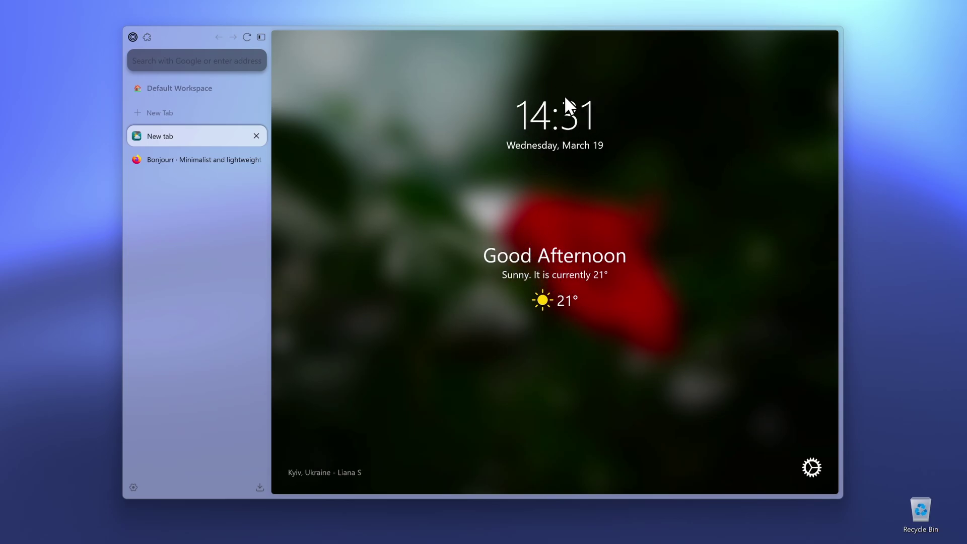
- Lower Bonjourr's background blur and brightness, then enable its search bar
{"action": "left_click", "coordinate": [811, 466]}
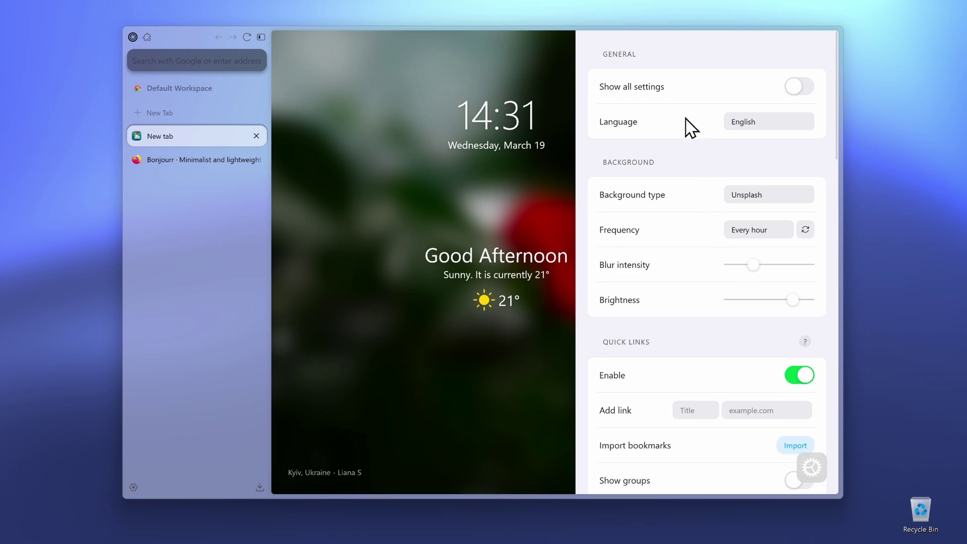
{"action": "mouse_move", "coordinate": [753, 267]}
{"action": "left_mouse_down"}
{"action": "mouse_move", "coordinate": [780, 274]}
{"action": "mouse_move", "coordinate": [761, 266]}
{"action": "left_mouse_up"}
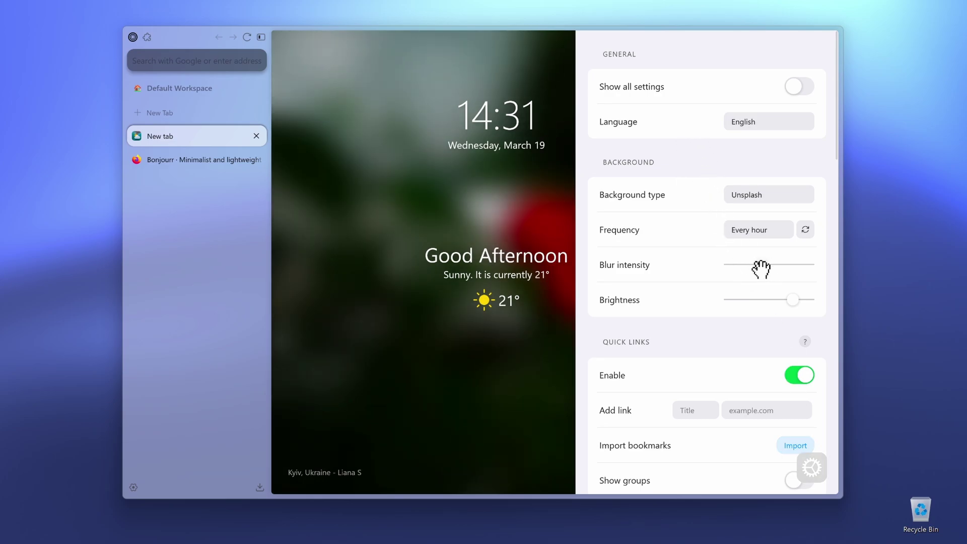
{"action": "left_click", "coordinate": [759, 298]}
{"action": "scroll", "coordinate": [700, 287], "scroll_direction": "down", "scroll_amount": 10}
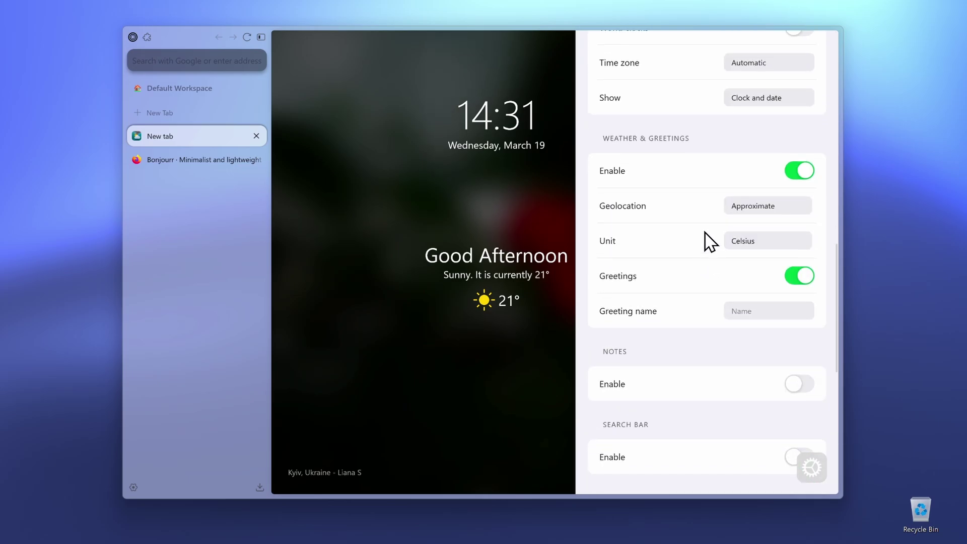
{"action": "scroll", "coordinate": [676, 238], "scroll_direction": "down", "scroll_amount": 8}
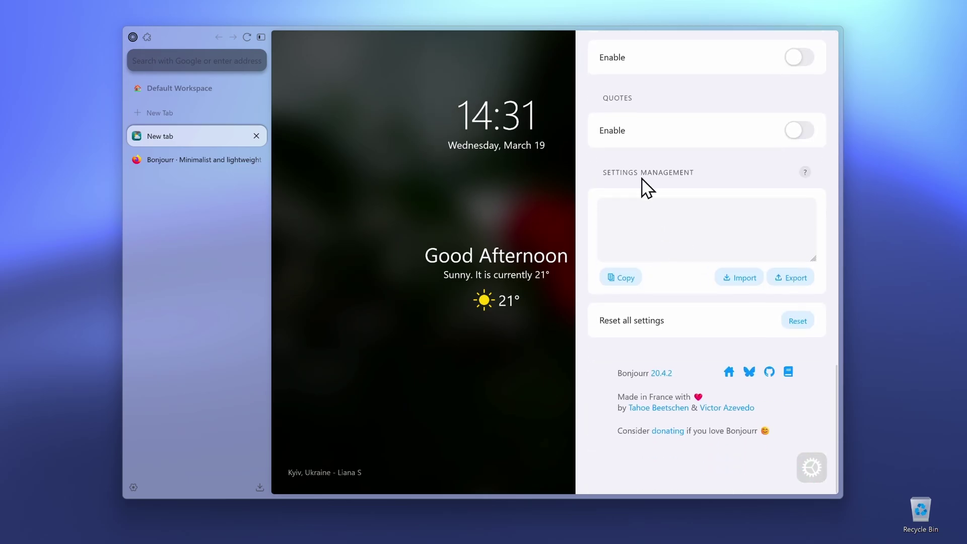
{"action": "scroll", "coordinate": [644, 191], "scroll_direction": "up", "scroll_amount": 4}
{"action": "left_click", "coordinate": [791, 272]}
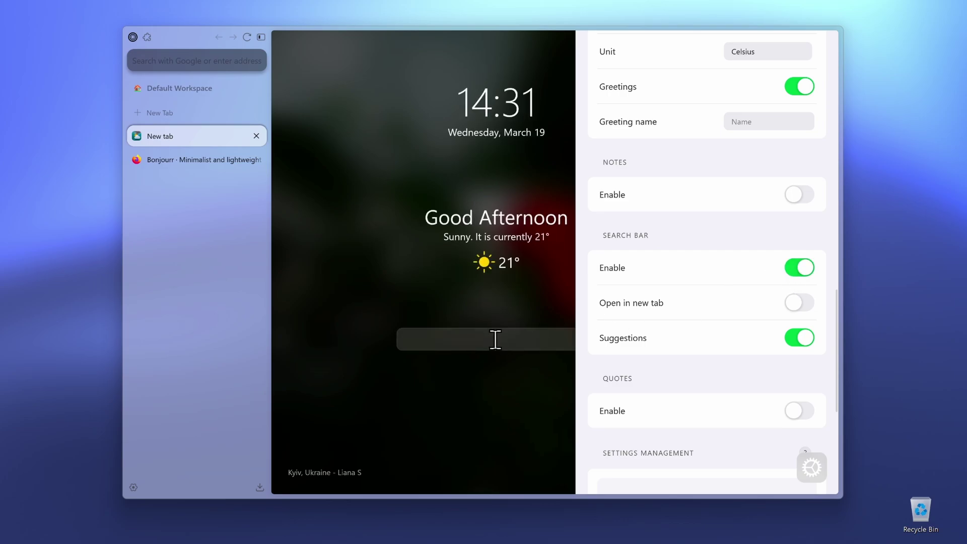
{"action": "left_click", "coordinate": [534, 326]}
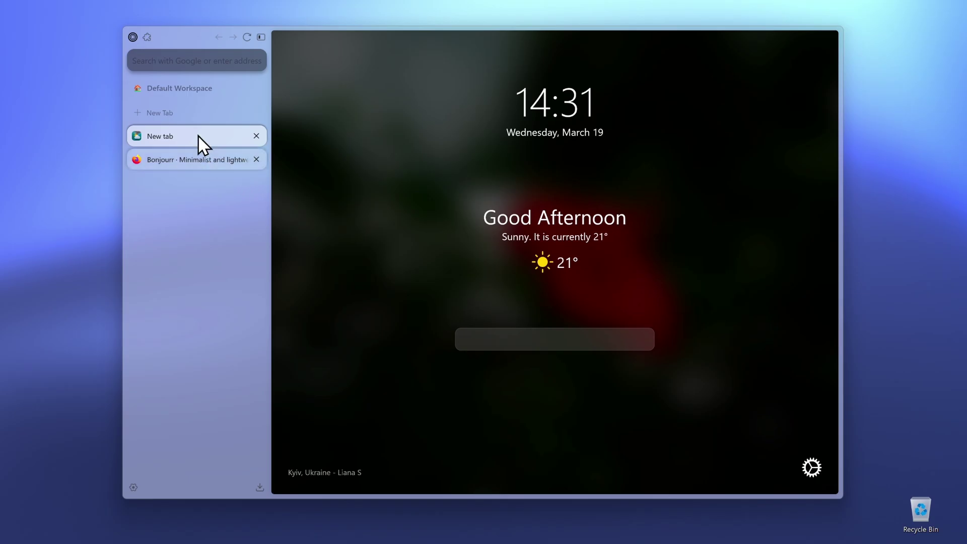
- Enable compact mode from the sidebar's context menu to hide the sidebar
{"action": "left_click", "coordinate": [189, 110]}
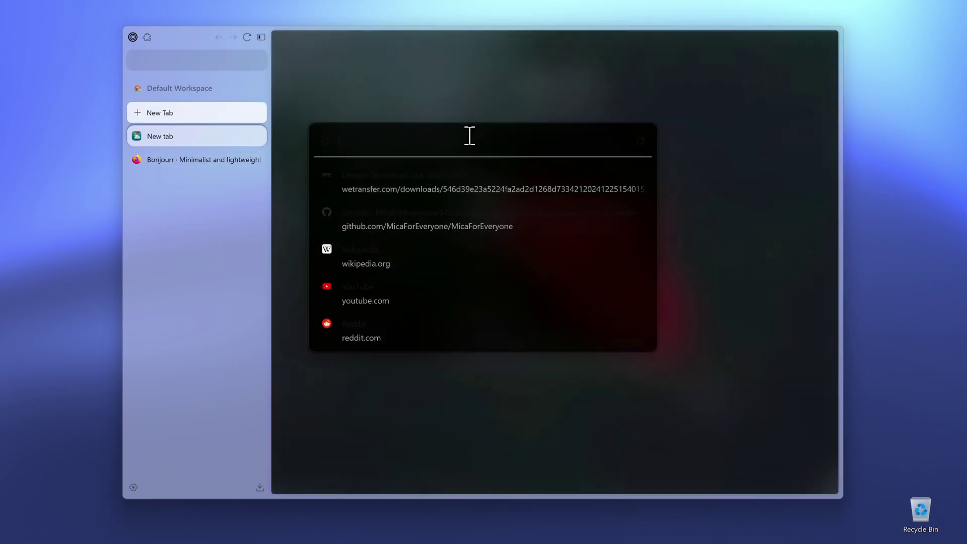
{"action": "right_click", "coordinate": [212, 236]}
{"action": "right_click", "coordinate": [179, 235]}
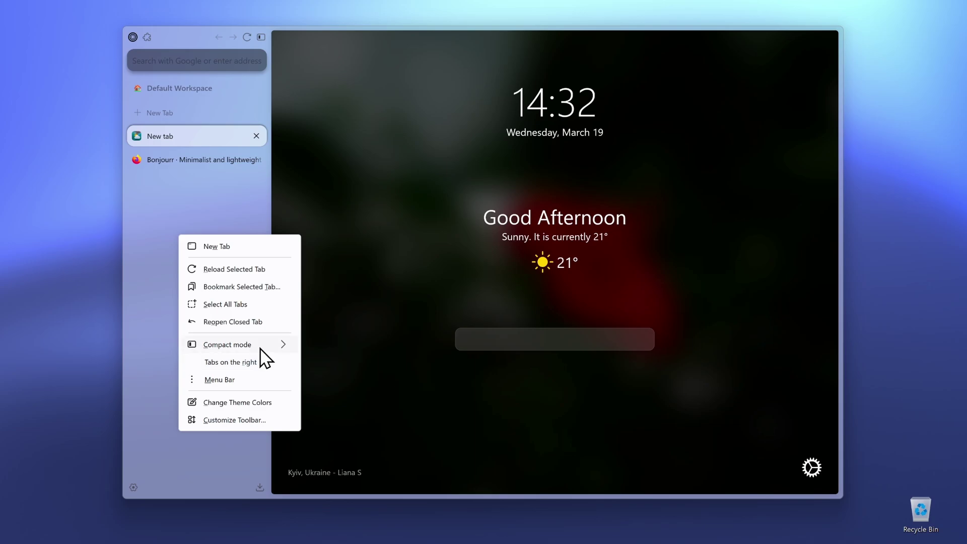
{"action": "mouse_move", "coordinate": [264, 346]}
{"action": "left_click", "coordinate": [352, 346]}
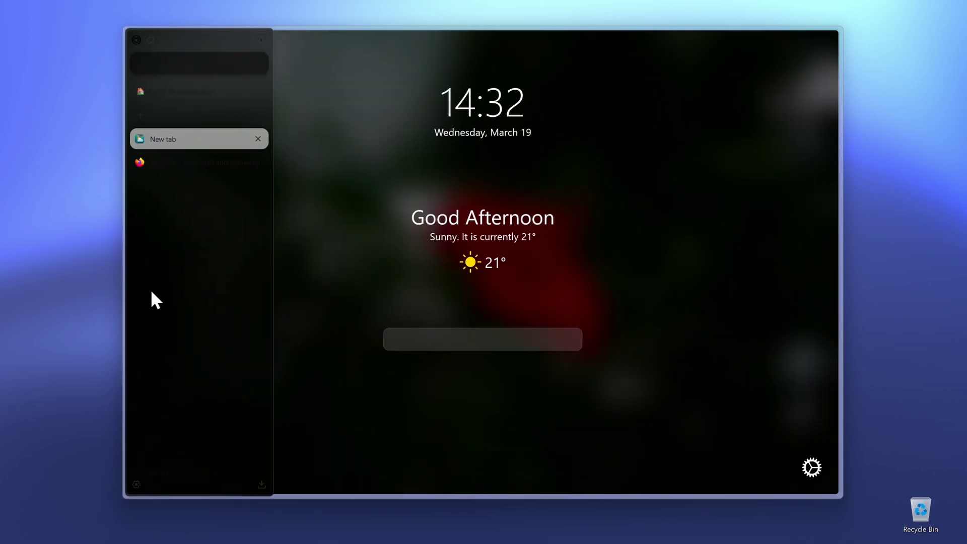
- Bring the sidebar back from the left edge and dismiss its context menu
{"action": "mouse_move", "coordinate": [121, 285]}
{"action": "right_click", "coordinate": [175, 278]}
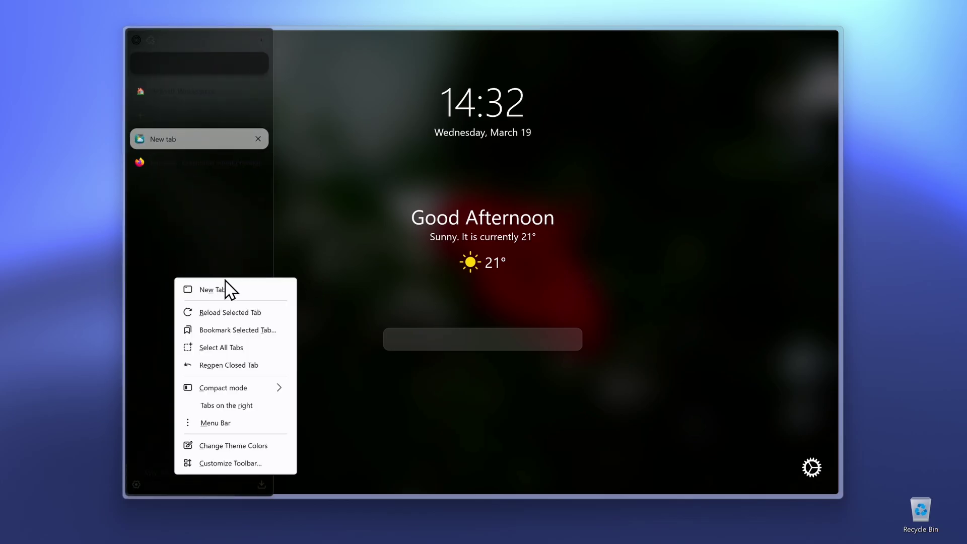
{"action": "key", "text": "Escape"}
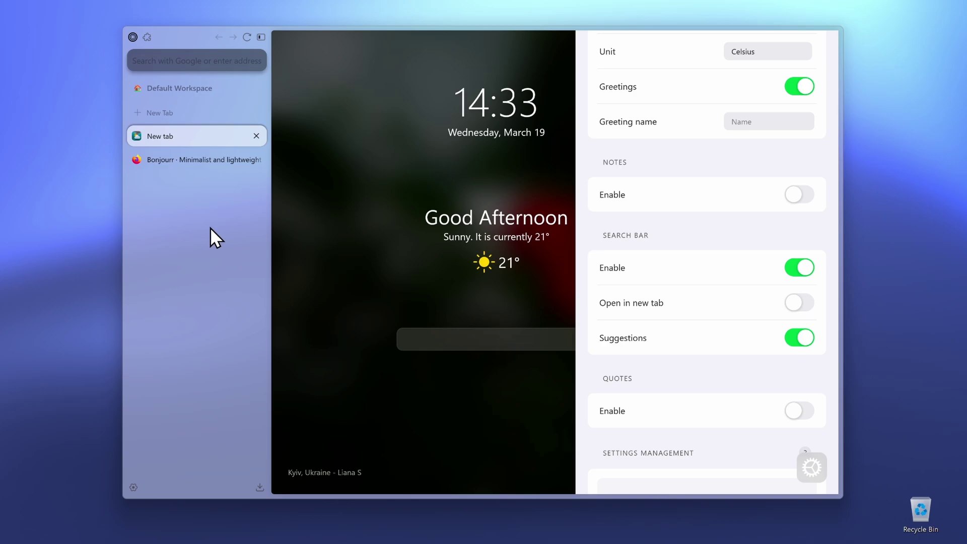
- Remove the Bonjourr extension via the extensions management page
{"action": "left_click", "coordinate": [146, 37]}
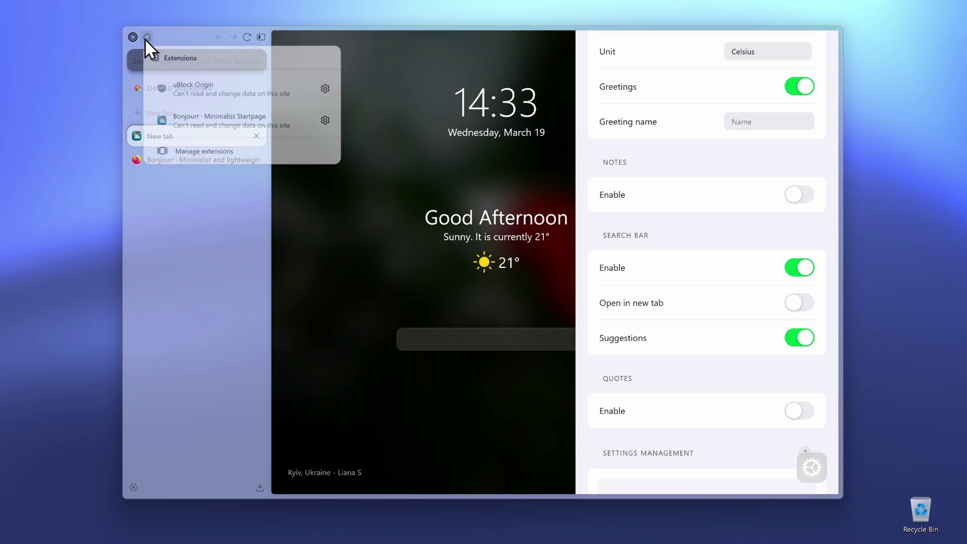
{"action": "left_click", "coordinate": [229, 150]}
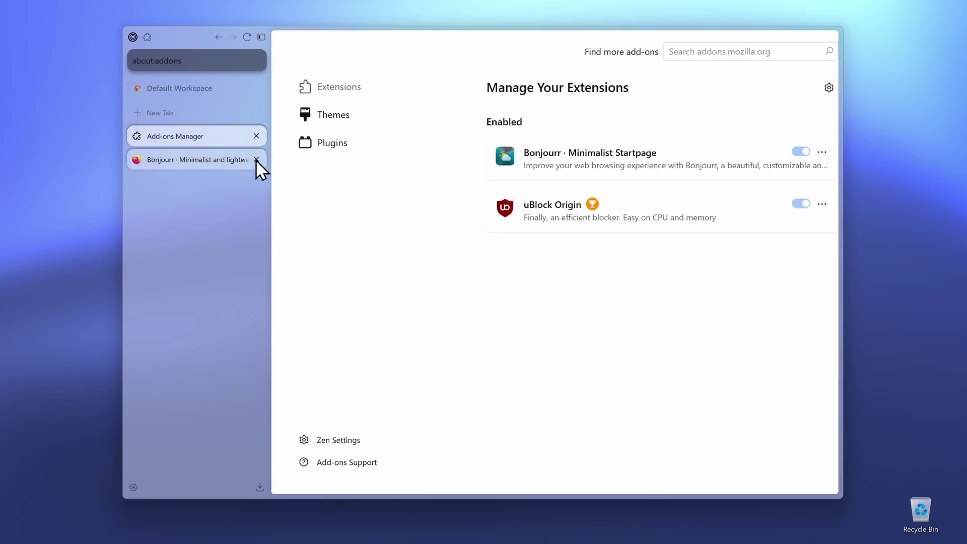
{"action": "left_click", "coordinate": [824, 153]}
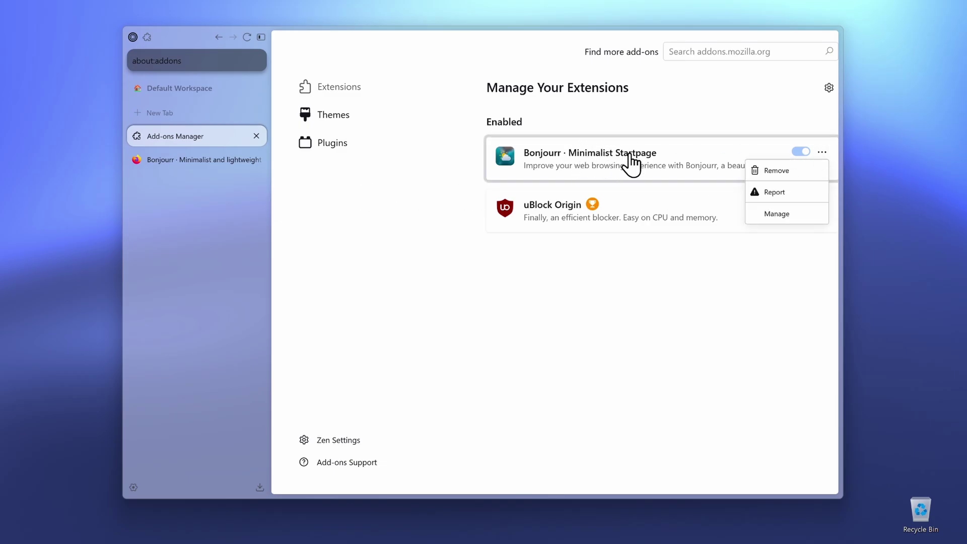
{"action": "left_click", "coordinate": [786, 175]}
{"action": "left_click", "coordinate": [514, 86]}
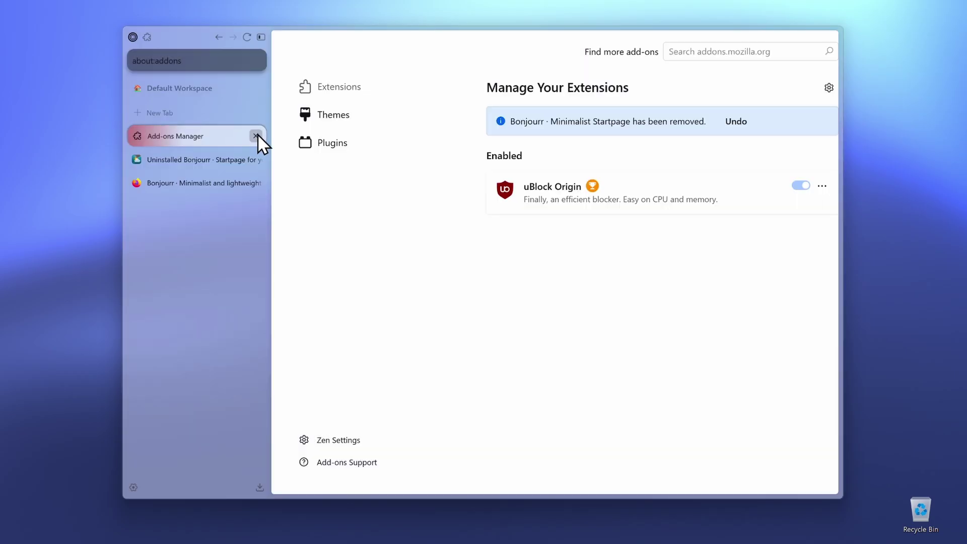
- Close the add-ons manager and uninstall thank-you tabs, then start a new tab
{"action": "left_click", "coordinate": [256, 136]}
{"action": "left_click", "coordinate": [256, 136]}
{"action": "left_click", "coordinate": [222, 114]}
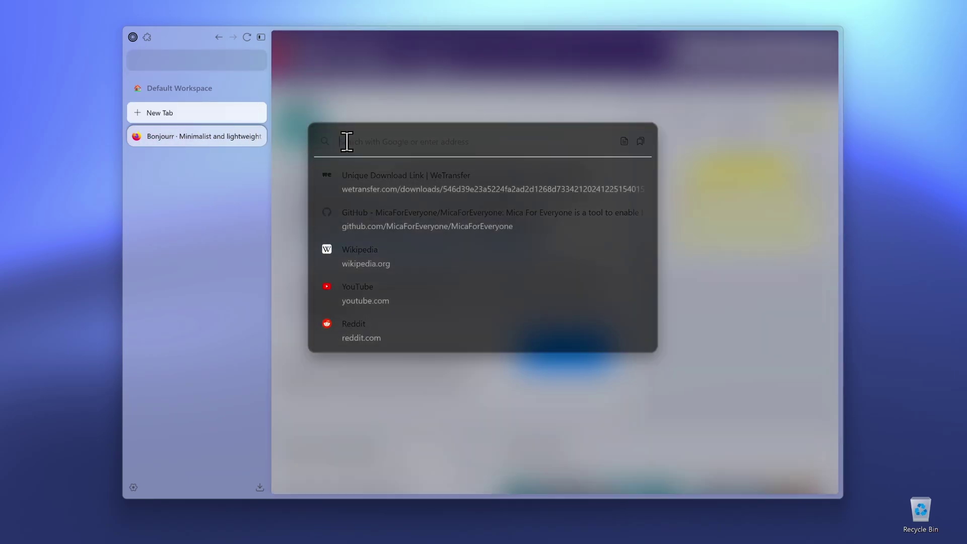
- Open about:config, accept the risk warning, and show all preferences
{"action": "type", "text": "about:config"}
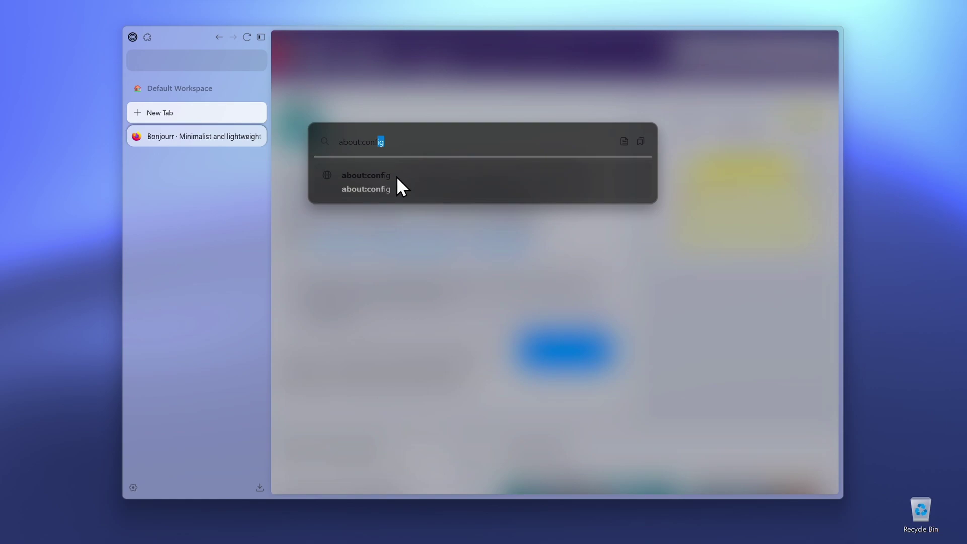
{"action": "left_click", "coordinate": [396, 177]}
{"action": "left_click", "coordinate": [442, 317]}
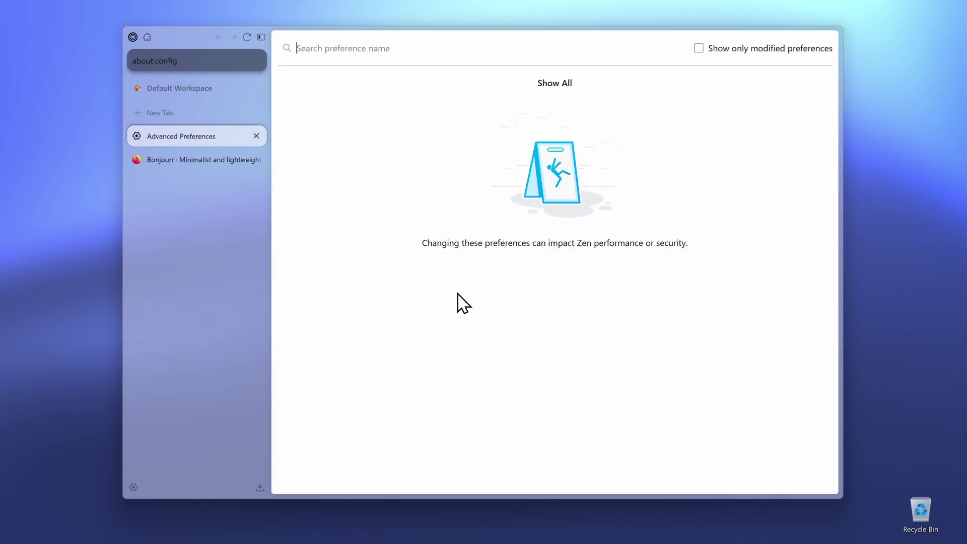
{"action": "left_click", "coordinate": [554, 83]}
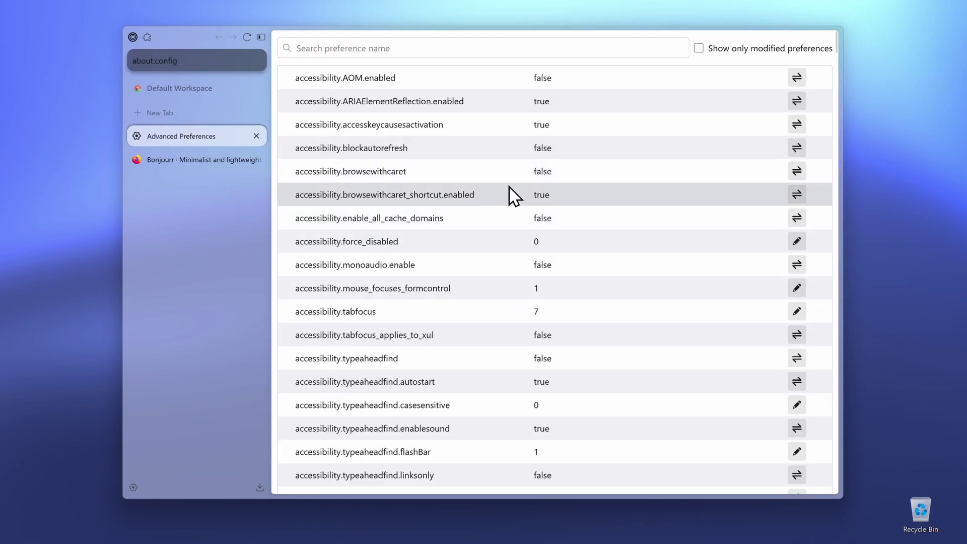
- Filter to browser.tabs.allow_transparent_browser and toggle it to false
{"action": "left_click", "coordinate": [425, 50]}
{"action": "type", "text": "browser.tabs.allow_transparent_browser"}
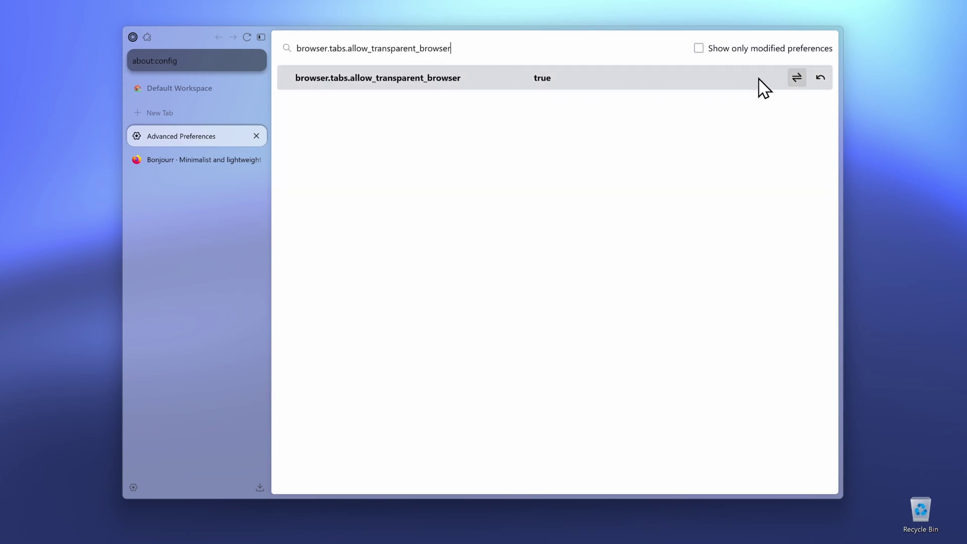
{"action": "left_click", "coordinate": [797, 77]}
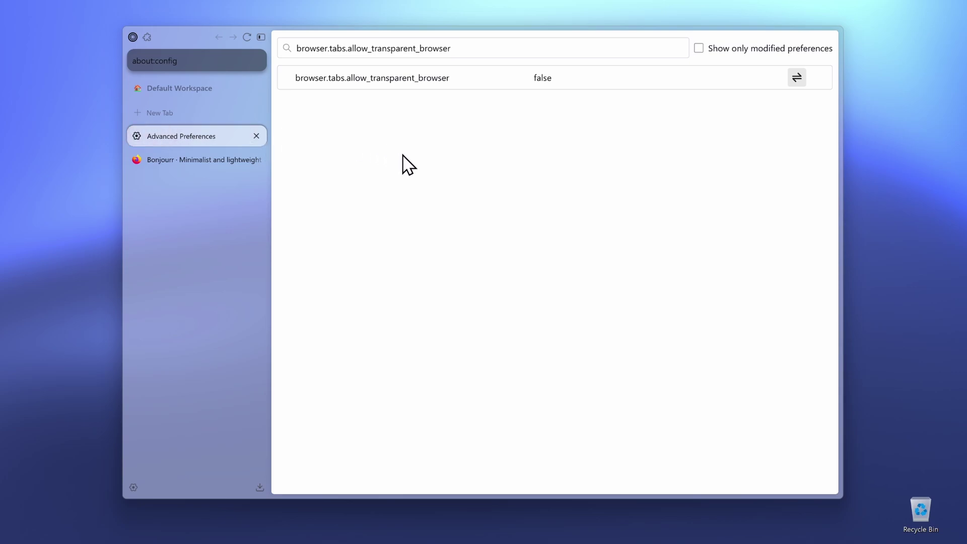
{"action": "left_click", "coordinate": [208, 112]}
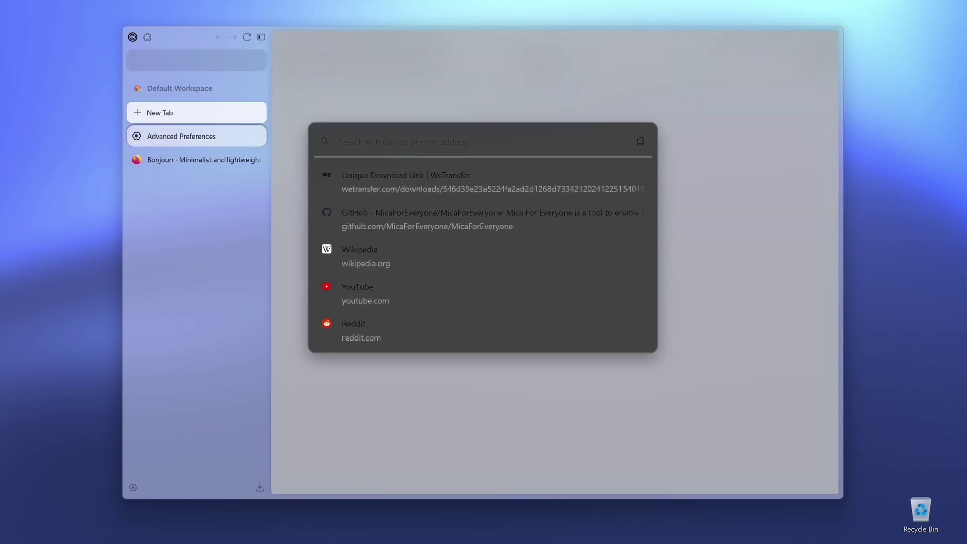
- Open the Zen profile folder from the about:support page
{"action": "type", "text": "about:"}
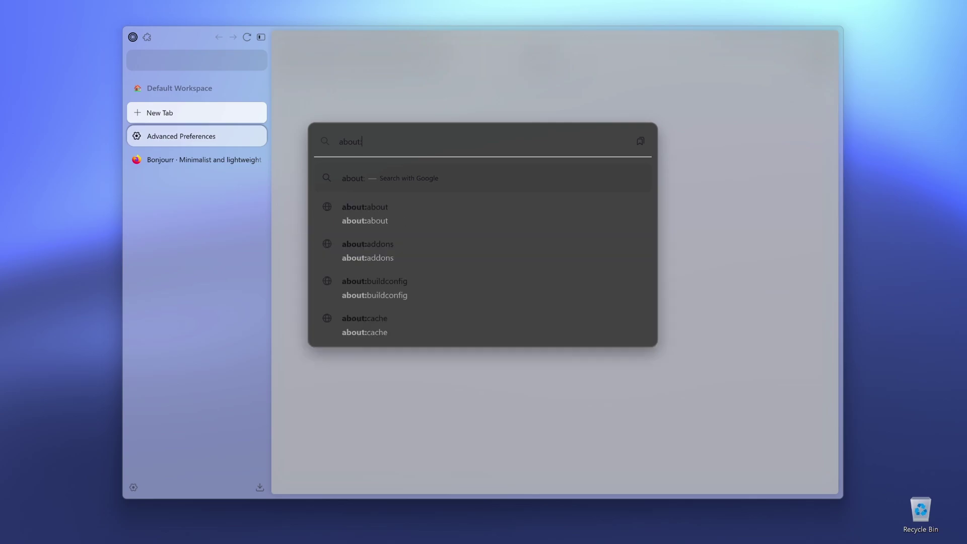
{"action": "type", "text": "support"}
{"action": "key", "text": "Return"}
{"action": "scroll", "coordinate": [317, 191], "scroll_direction": "down", "scroll_amount": 5}
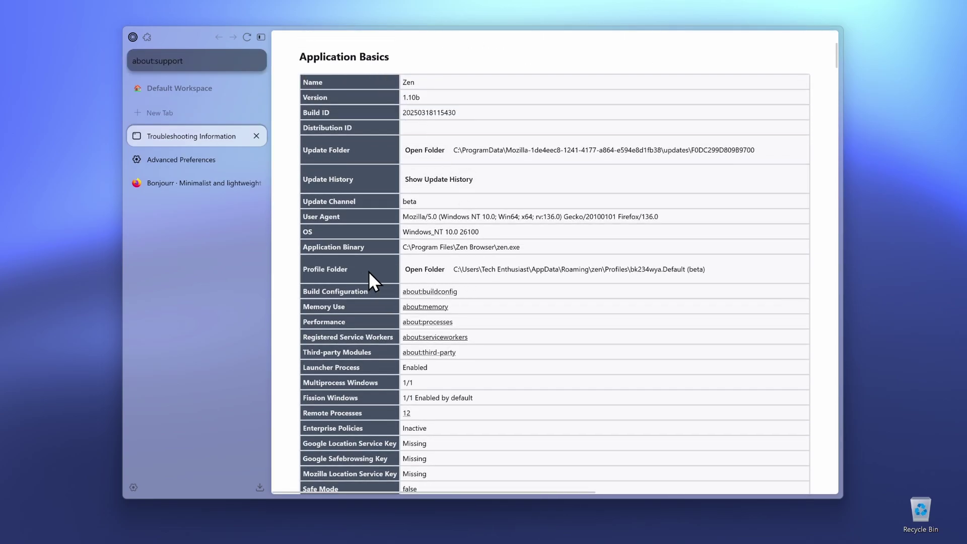
{"action": "left_click", "coordinate": [426, 272]}
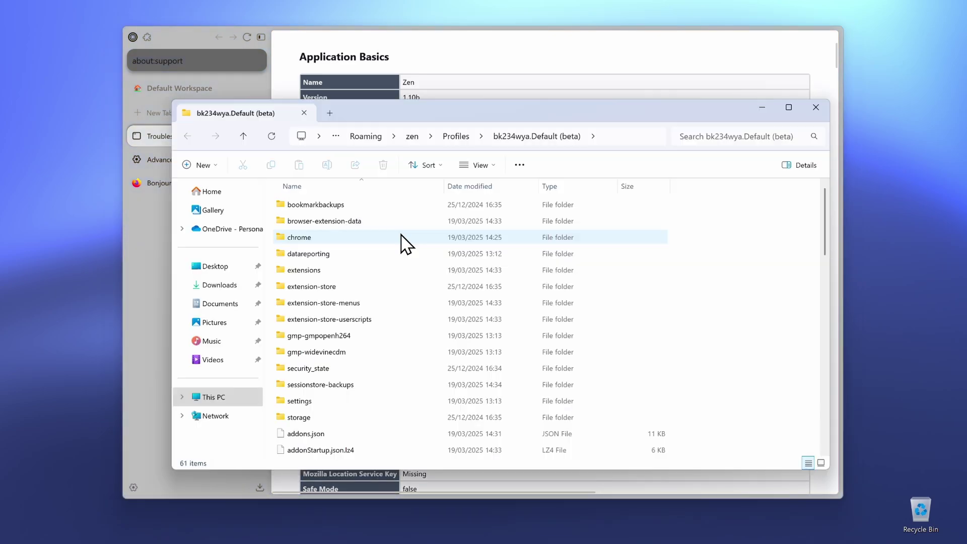
- Delete the chrome folder, close File Explorer, and quit Zen Browser
{"action": "left_click", "coordinate": [367, 237]}
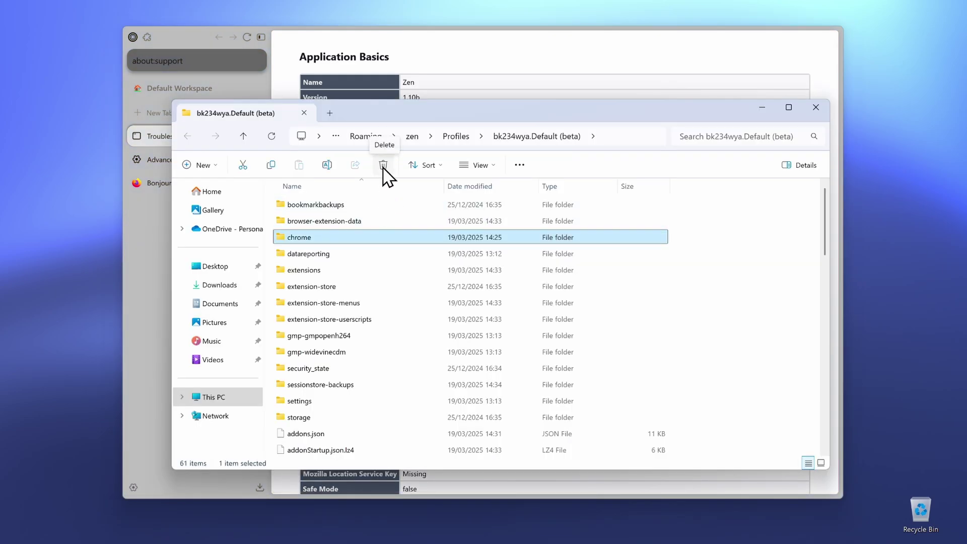
{"action": "left_click", "coordinate": [384, 169]}
{"action": "left_click", "coordinate": [816, 107]}
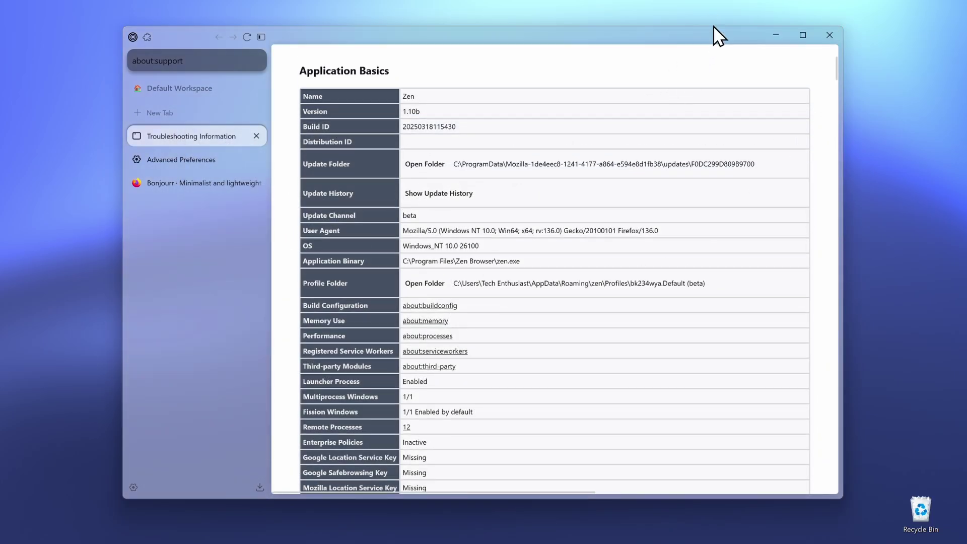
{"action": "left_click", "coordinate": [826, 34]}
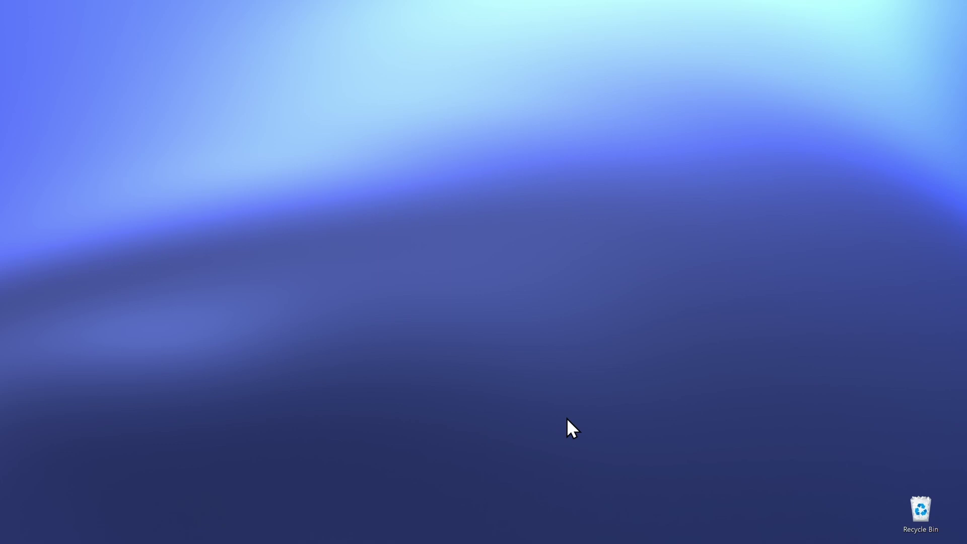
- Relaunch Zen with Win+1 and exit Mica For Everyone from the system tray
{"action": "key", "text": "super+1"}
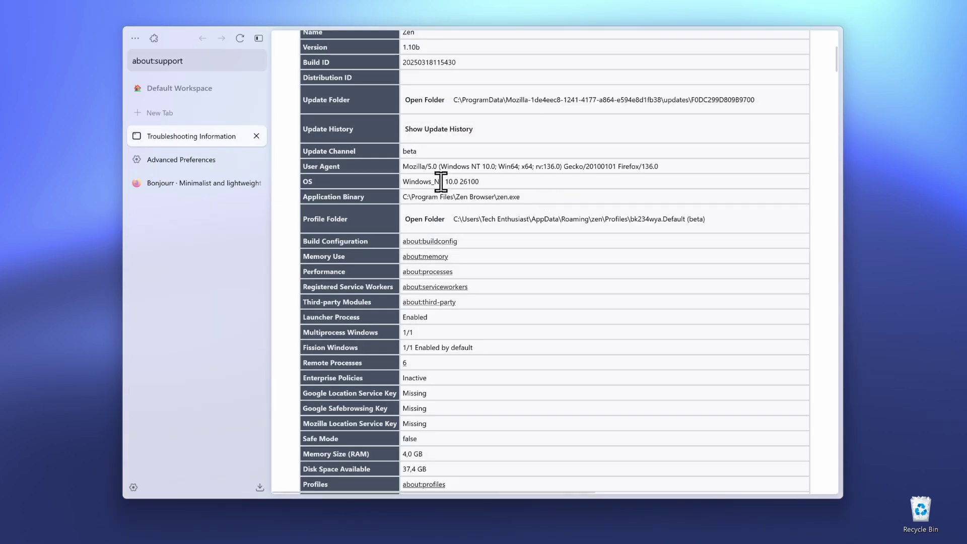
{"action": "mouse_move", "coordinate": [743, 43]}
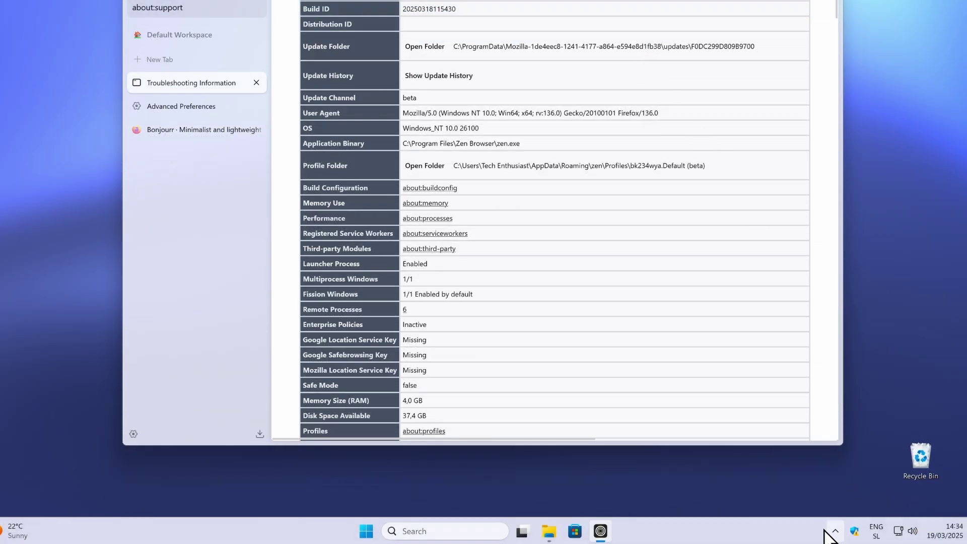
{"action": "left_click", "coordinate": [834, 530]}
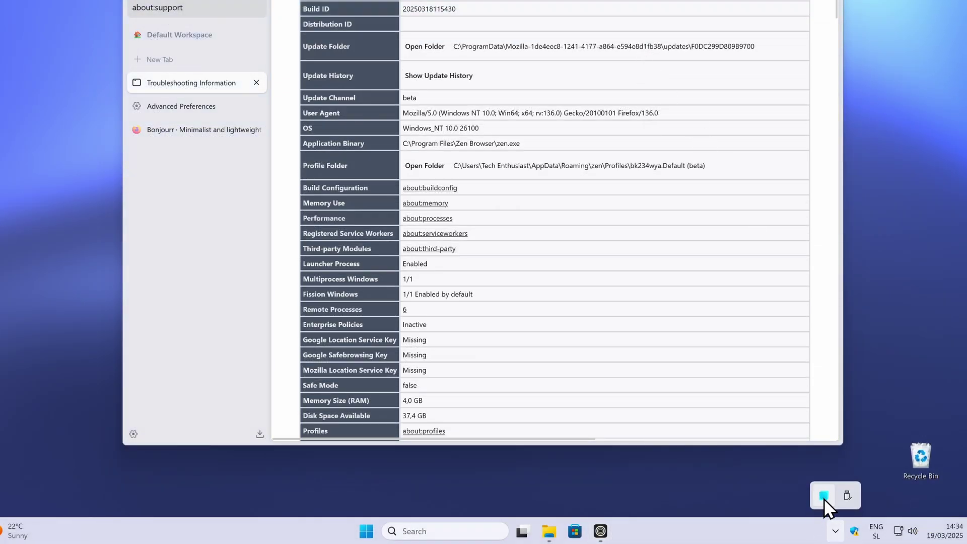
{"action": "right_click", "coordinate": [825, 500]}
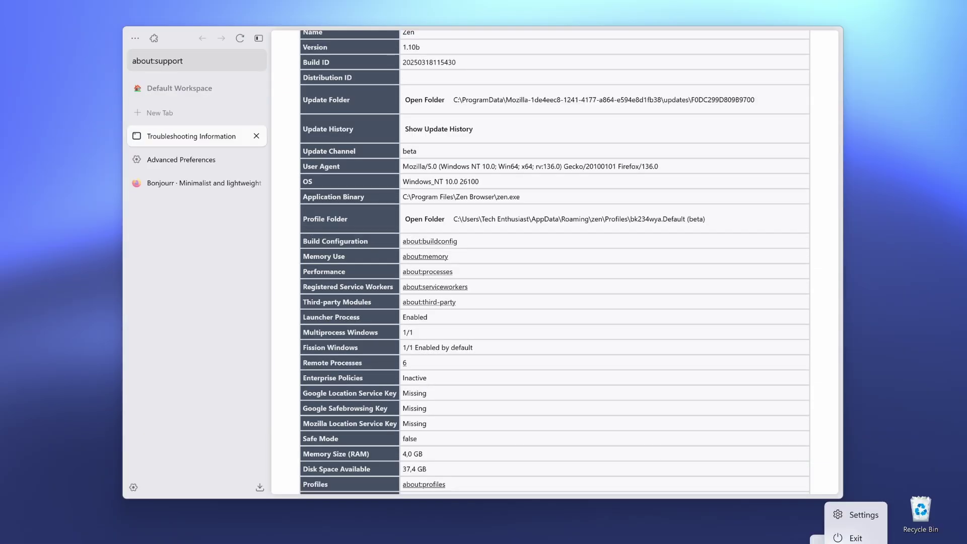
{"action": "left_click", "coordinate": [855, 539]}
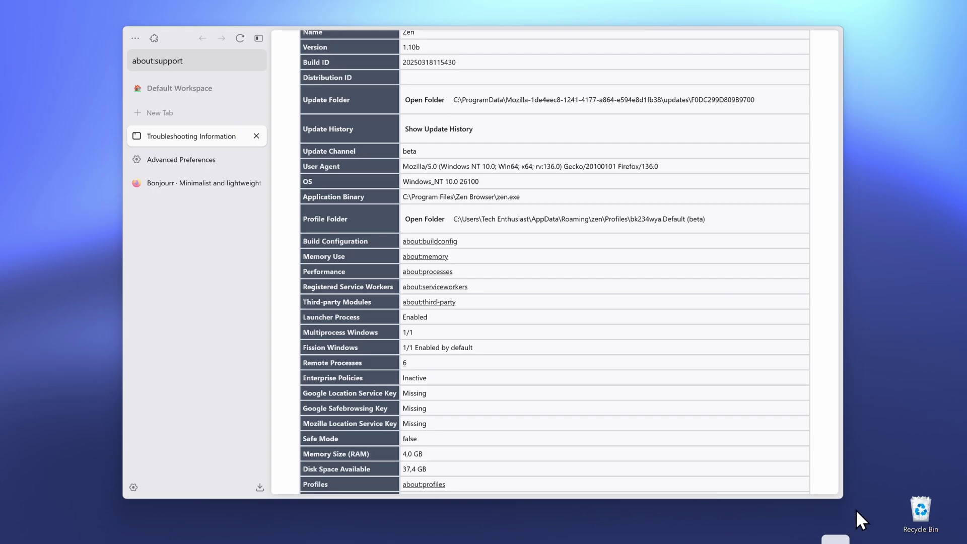
{"action": "left_click", "coordinate": [427, 541]}
- Uninstall Mica For Everyone (WinUI 3) from Settings > Apps > Installed apps
{"action": "left_click", "coordinate": [623, 242]}
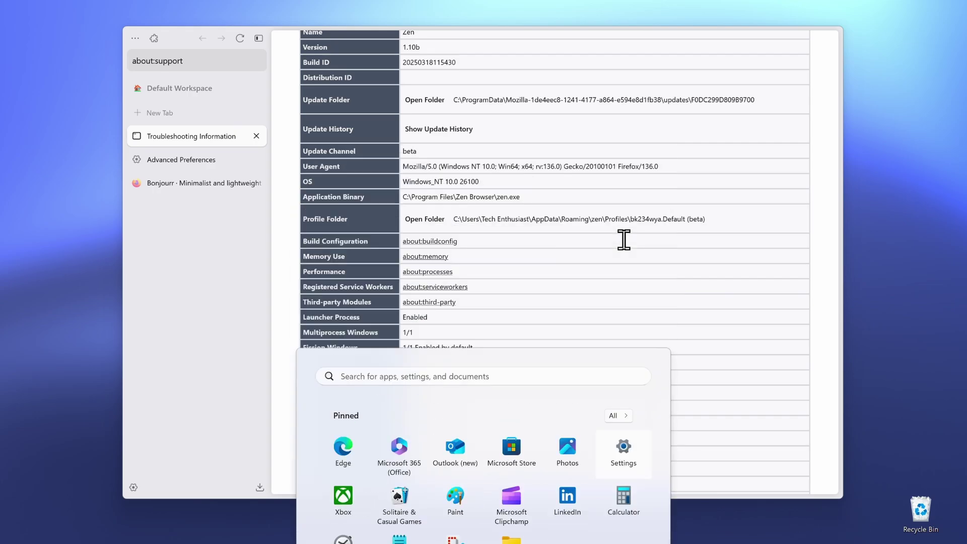
{"action": "left_click", "coordinate": [96, 213]}
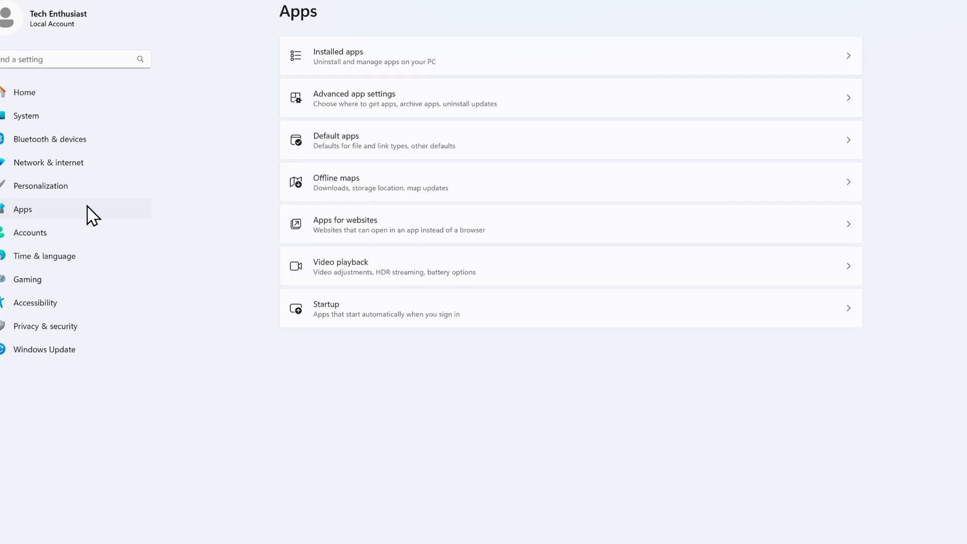
{"action": "left_click", "coordinate": [377, 63]}
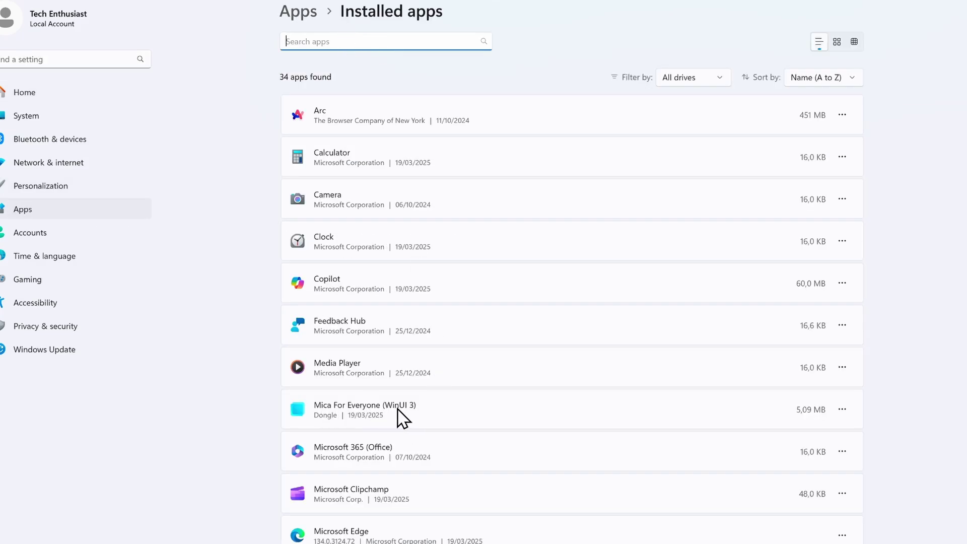
{"action": "left_click", "coordinate": [842, 411]}
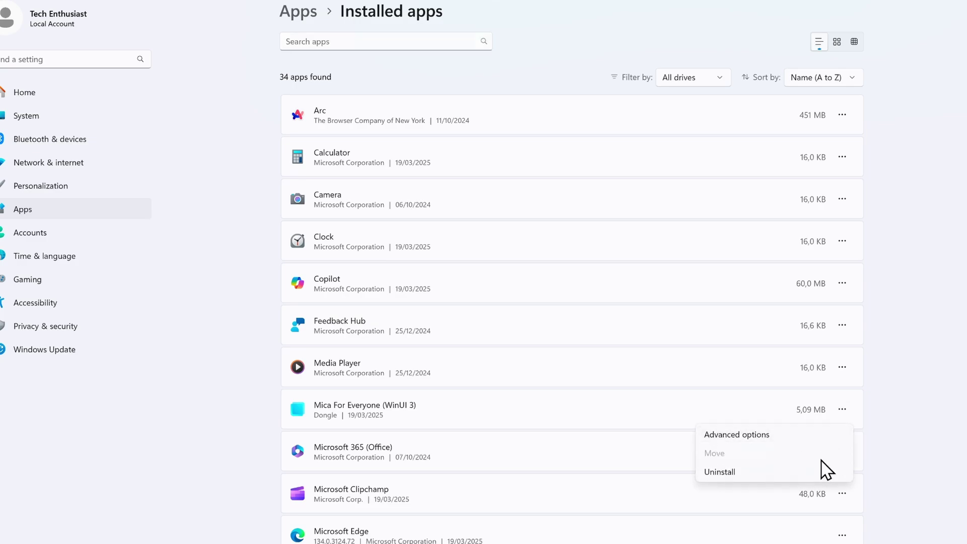
{"action": "left_click", "coordinate": [781, 471]}
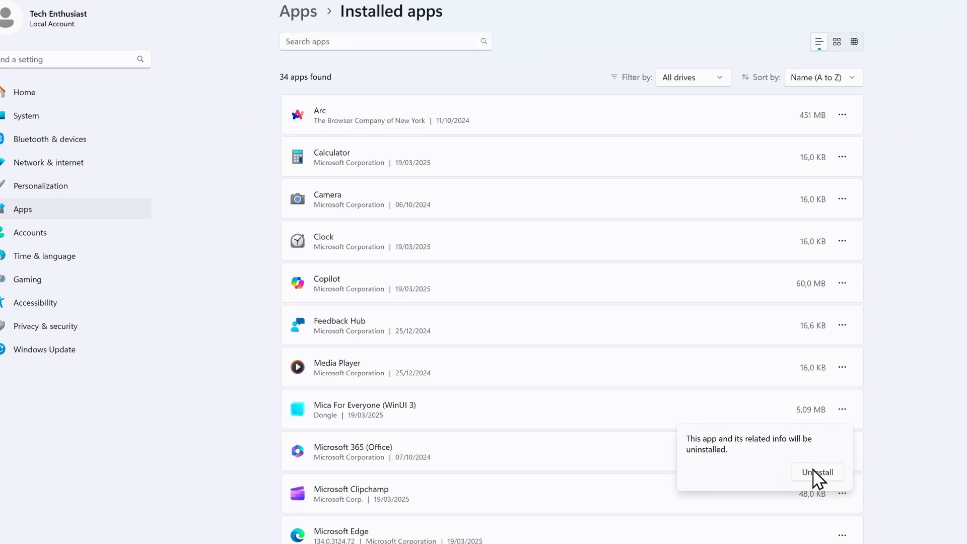
{"action": "left_click", "coordinate": [813, 469]}
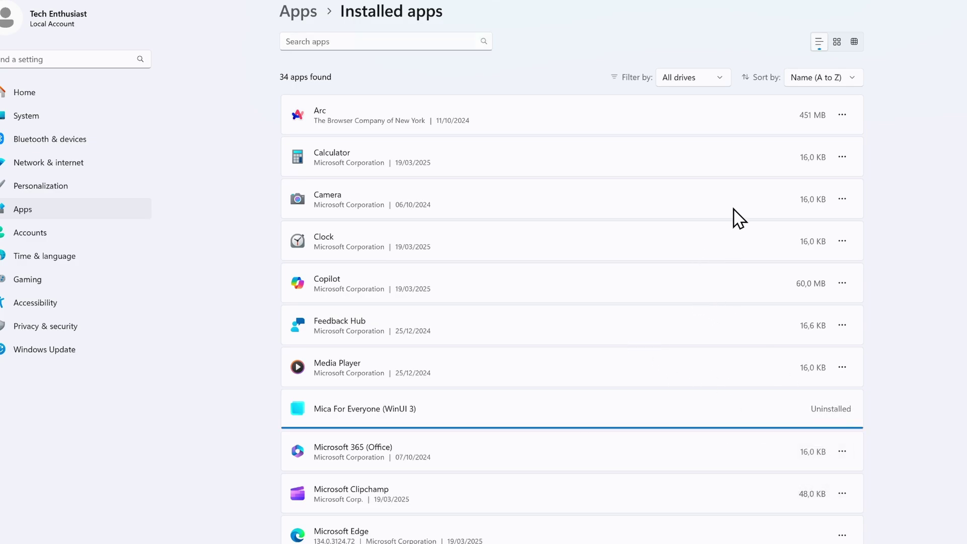